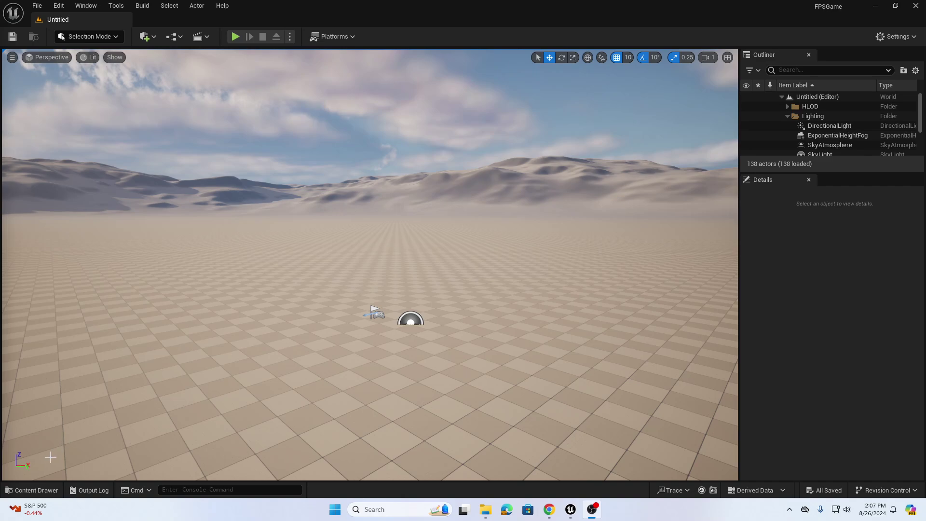
- Dock the Content Drawer into the editor layout as a Content Browser tab
click(34, 488)
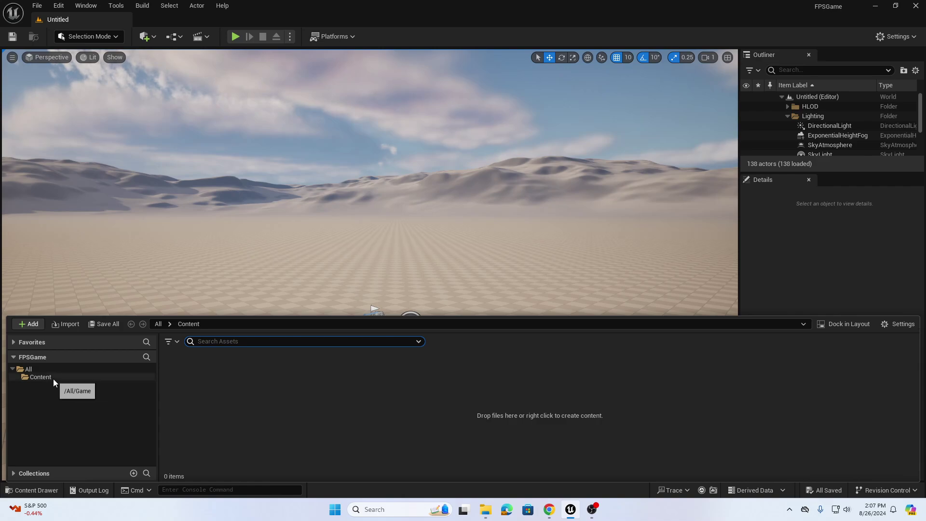
click(42, 492)
click(42, 492)
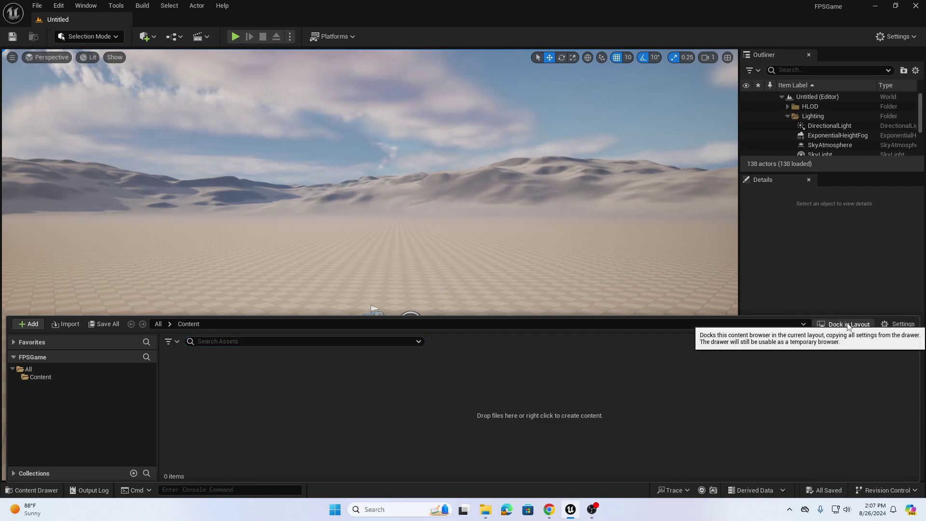
click(53, 491)
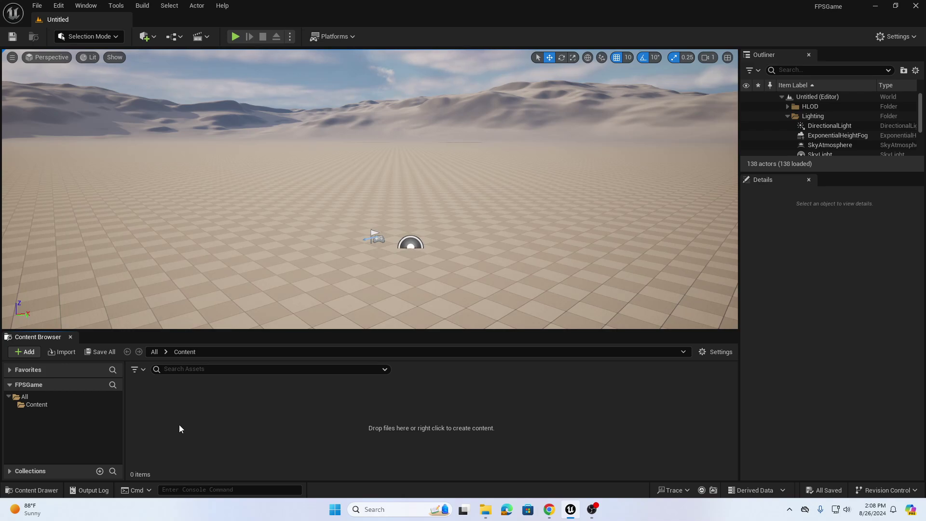
- Create a new Blueprint class in Content with GameMode as its parent class
right_click(183, 408)
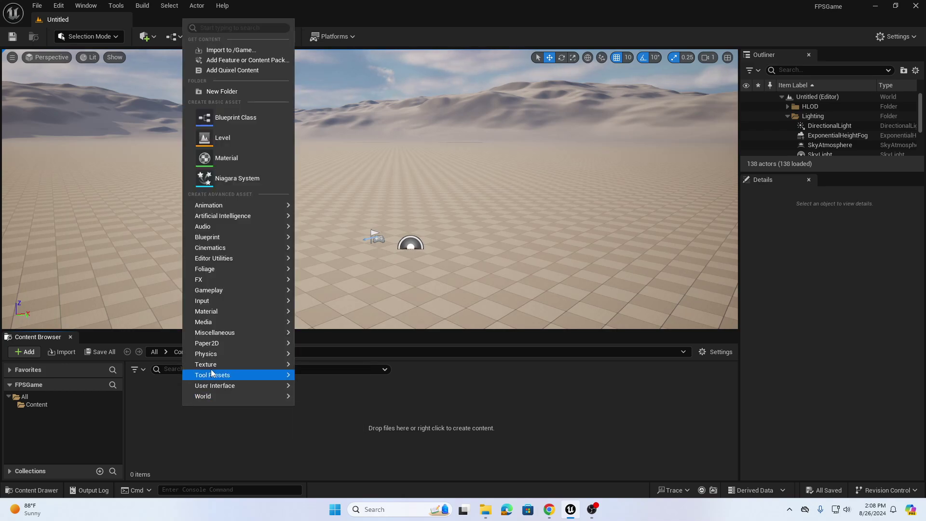
mouse_move(202, 300)
click(144, 397)
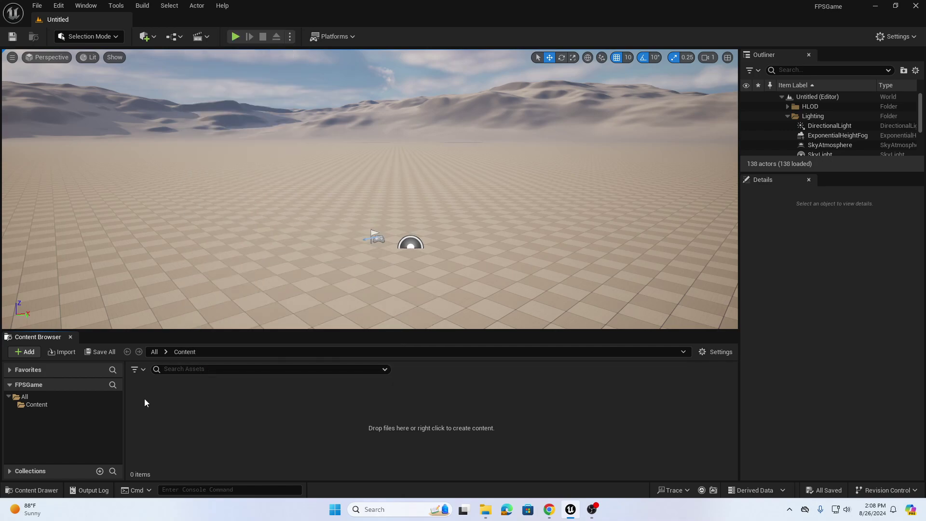
click(53, 404)
right_click(189, 398)
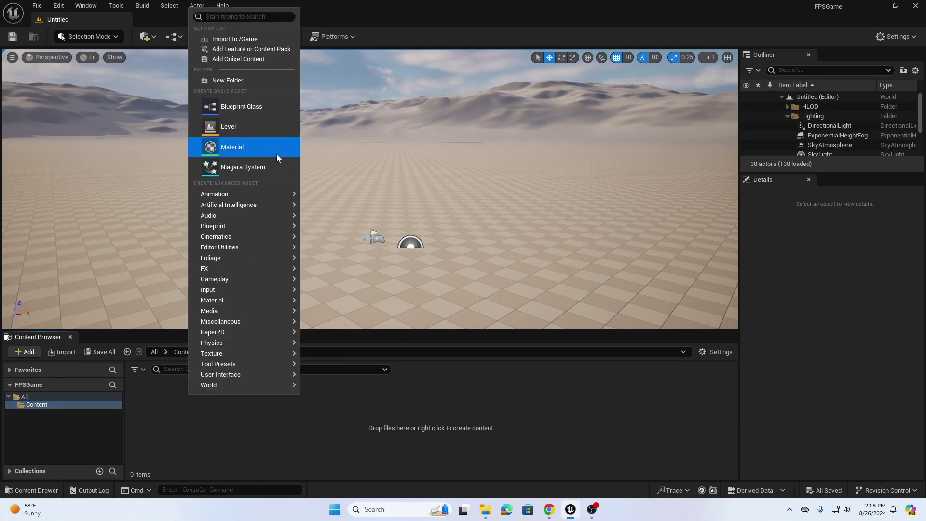
click(242, 107)
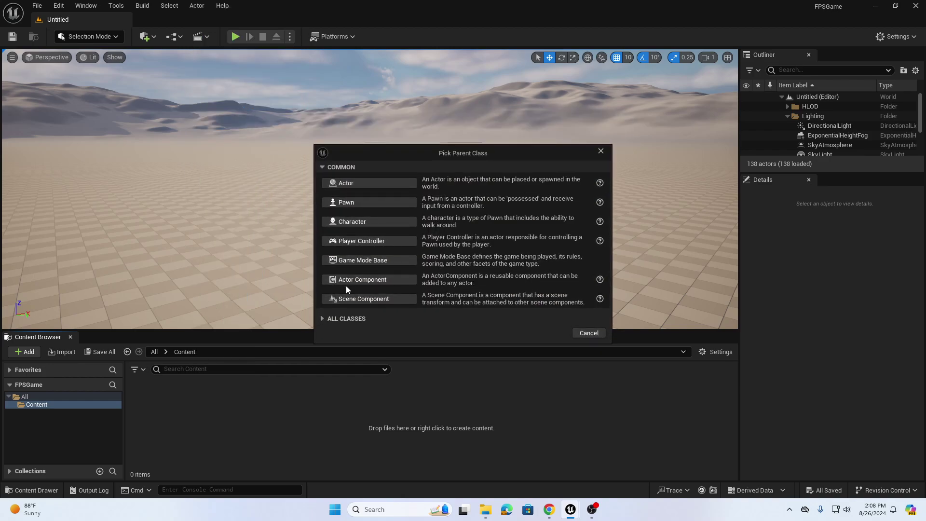
click(323, 319)
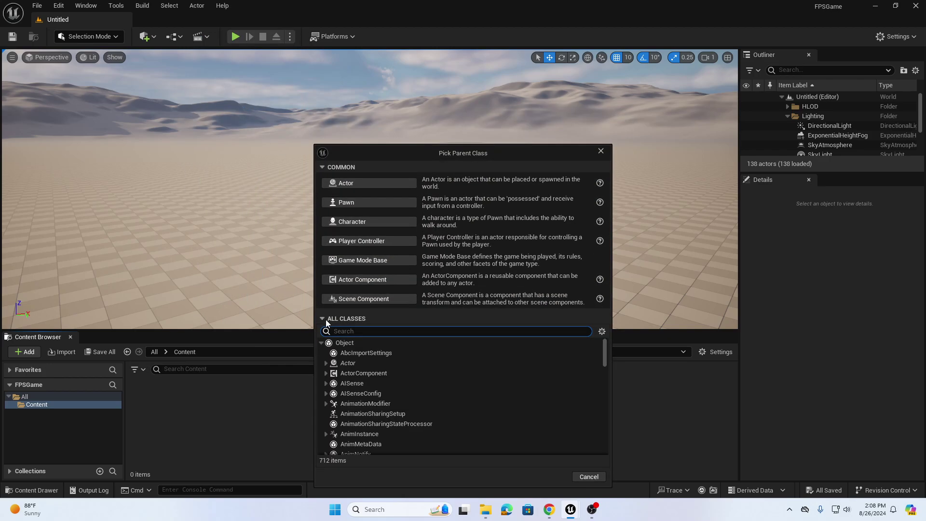
text(gamemode)
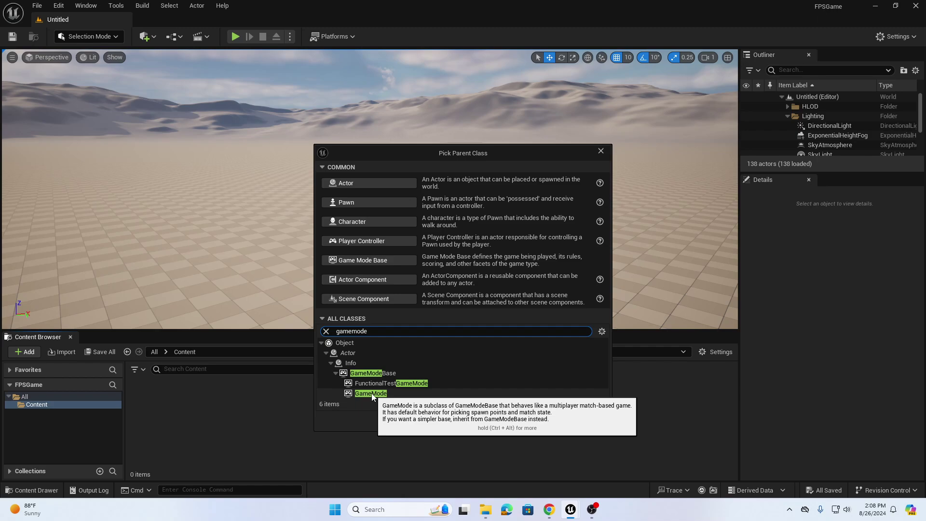
click(372, 394)
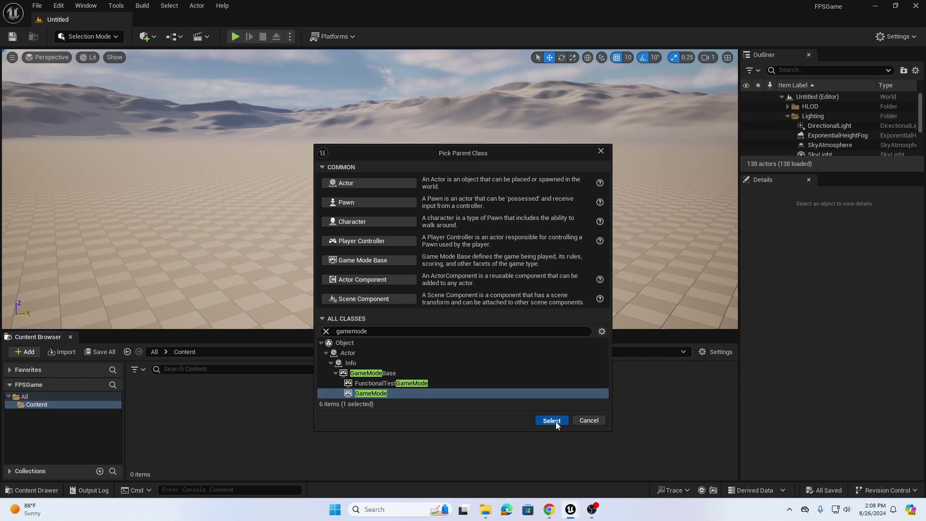
click(551, 420)
- Name the new GameMode Blueprint GM_FP
text(GM_FPS)
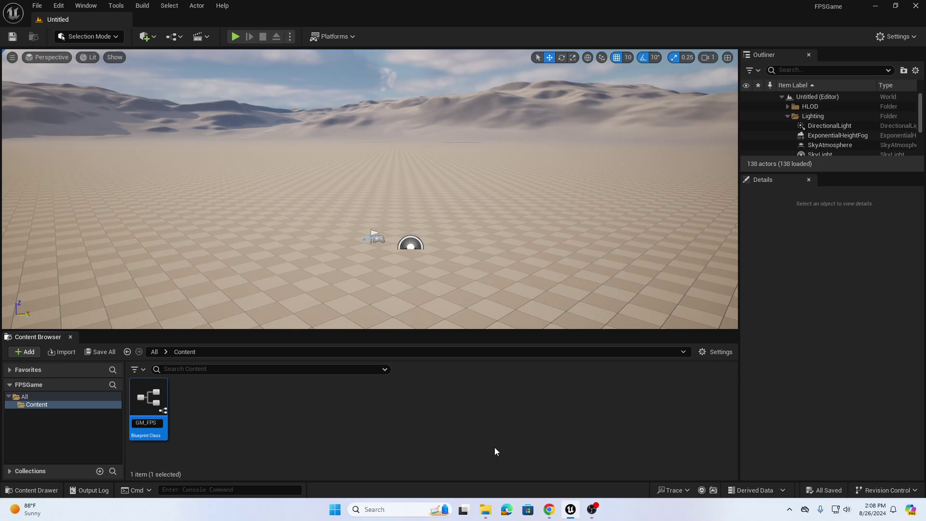
key(BackSpace)
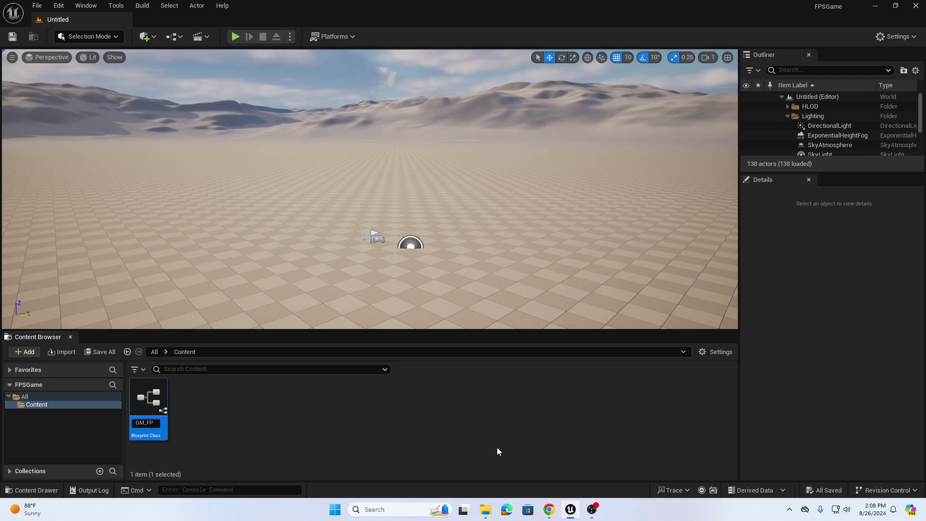
key(Return)
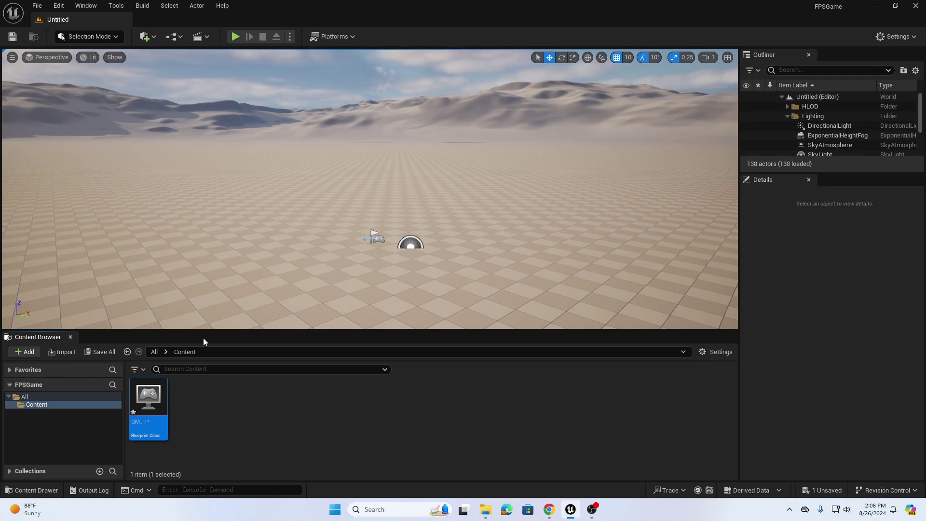
- Set Default GameMode to GM_FP under Project Settings > Maps & Modes
click(58, 5)
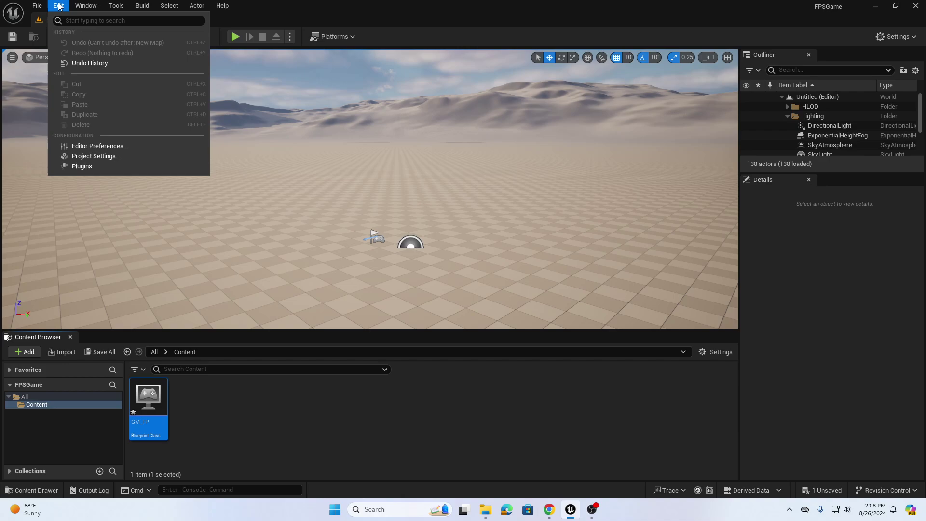
click(88, 158)
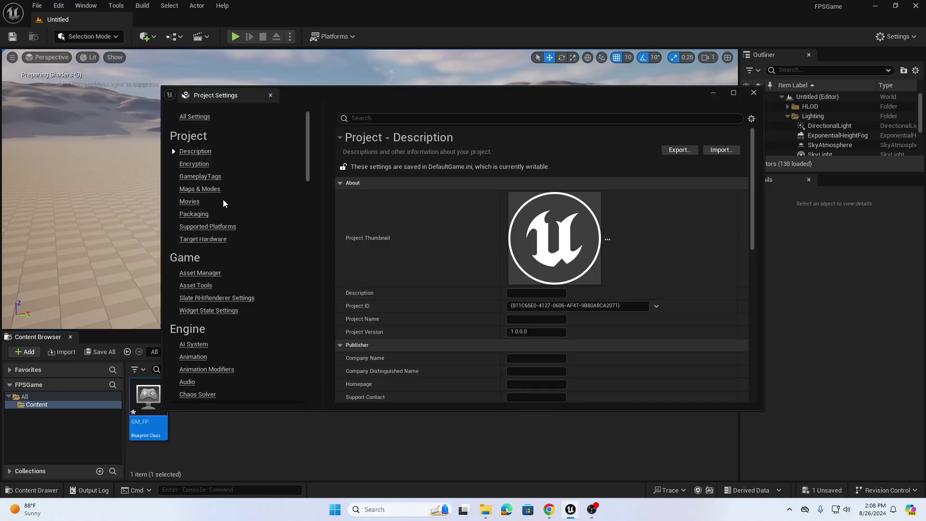
click(205, 188)
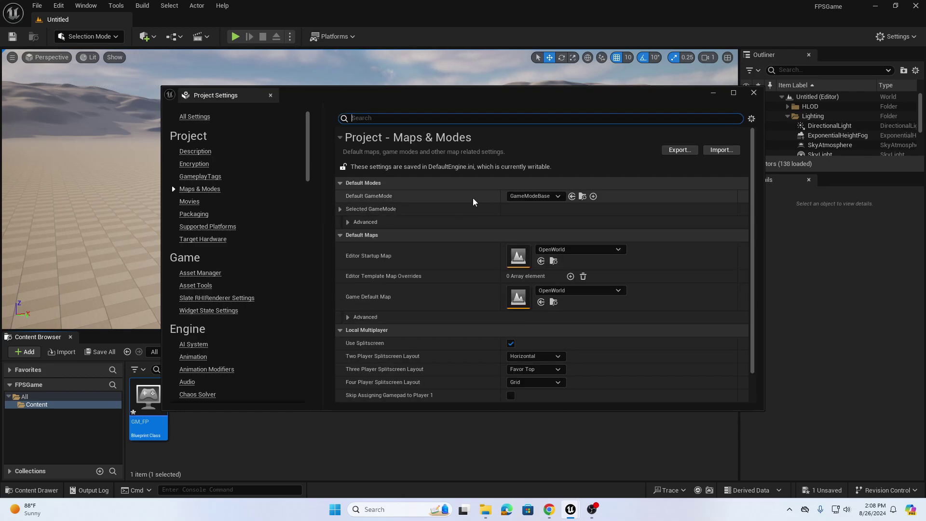
click(530, 195)
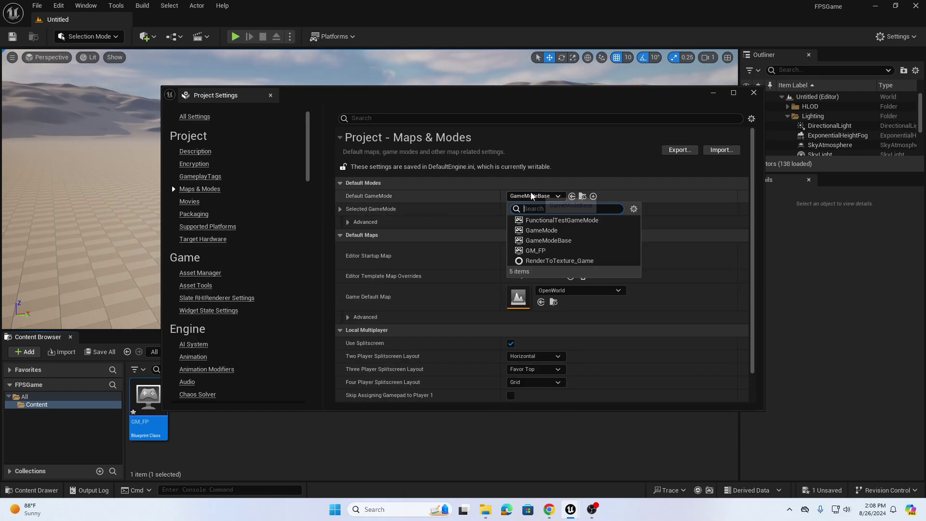
click(535, 251)
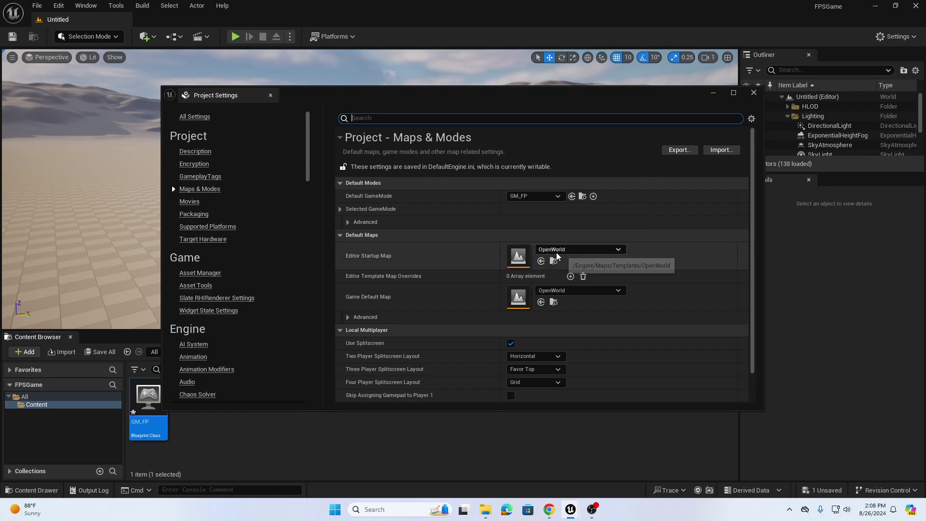
drag(457, 96, 530, 42)
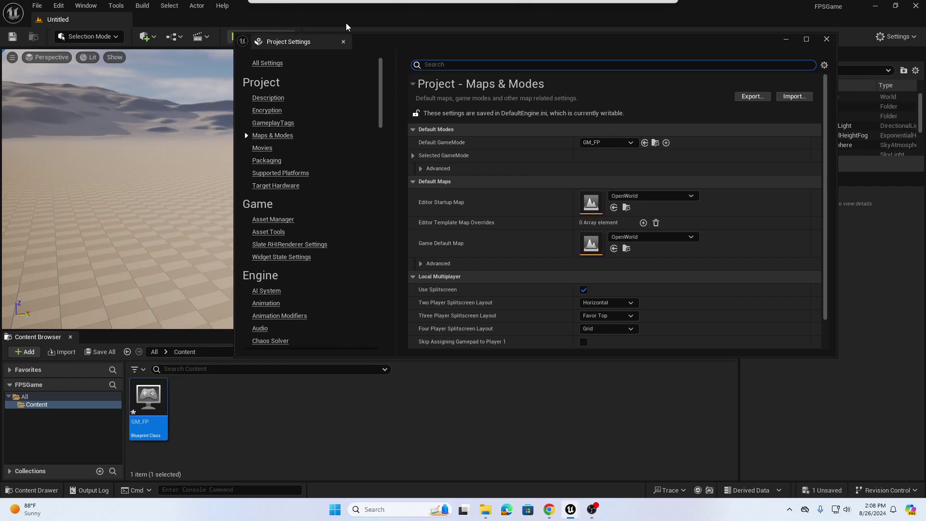
- Save the current level under the new name MainLevel with Save Current Level As
click(37, 5)
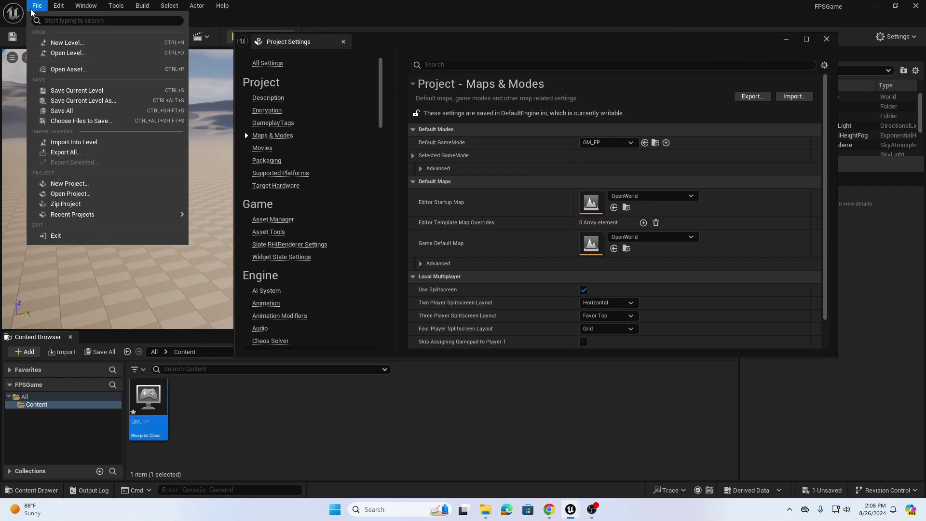
click(82, 101)
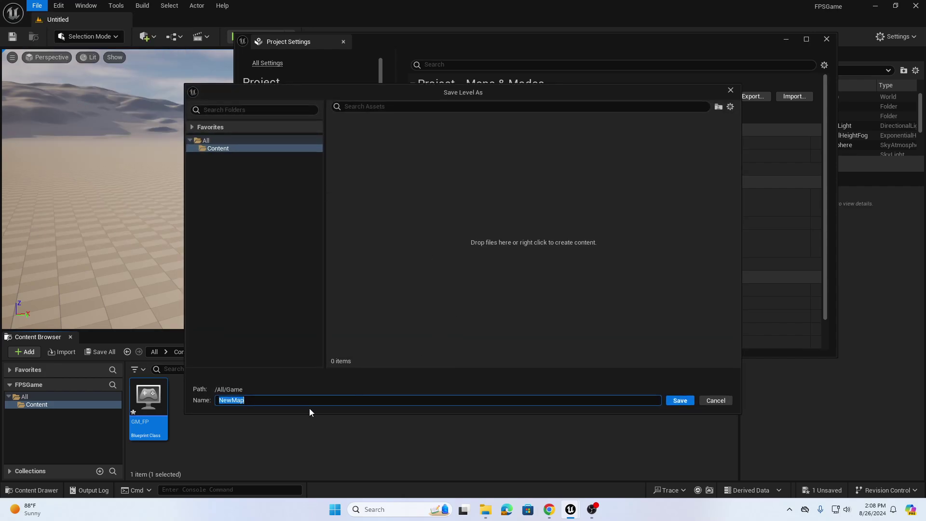
text(MainLevel)
click(679, 400)
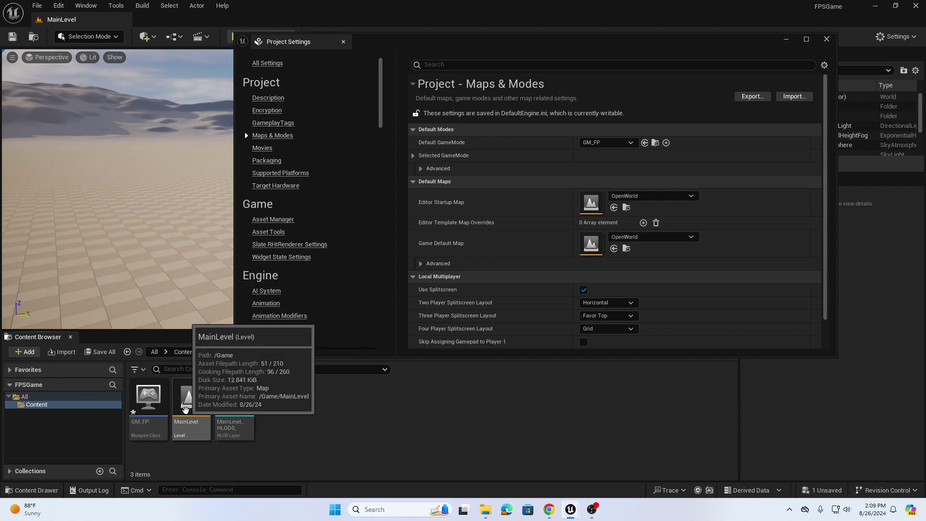
- Set Editor Startup Map and Game Default Map to MainLevel, then close Project Settings
drag(436, 44, 402, 69)
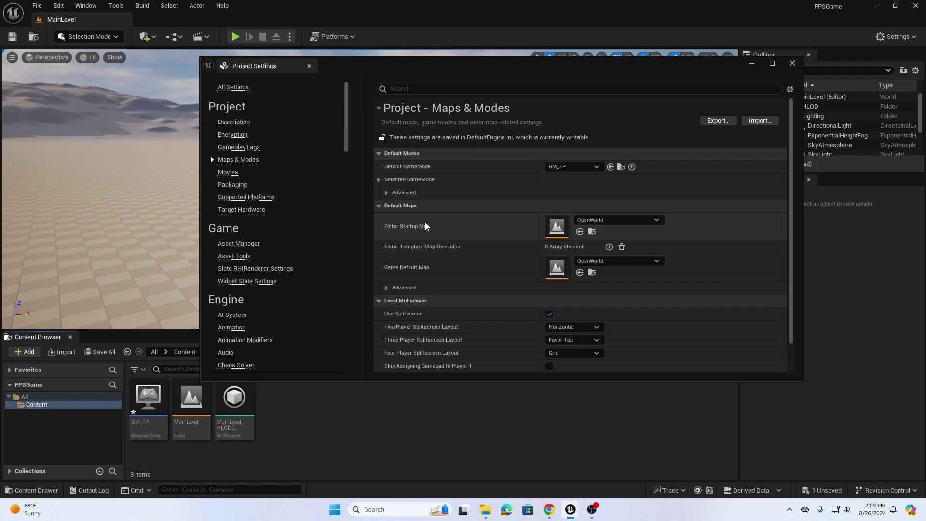
click(649, 220)
click(615, 332)
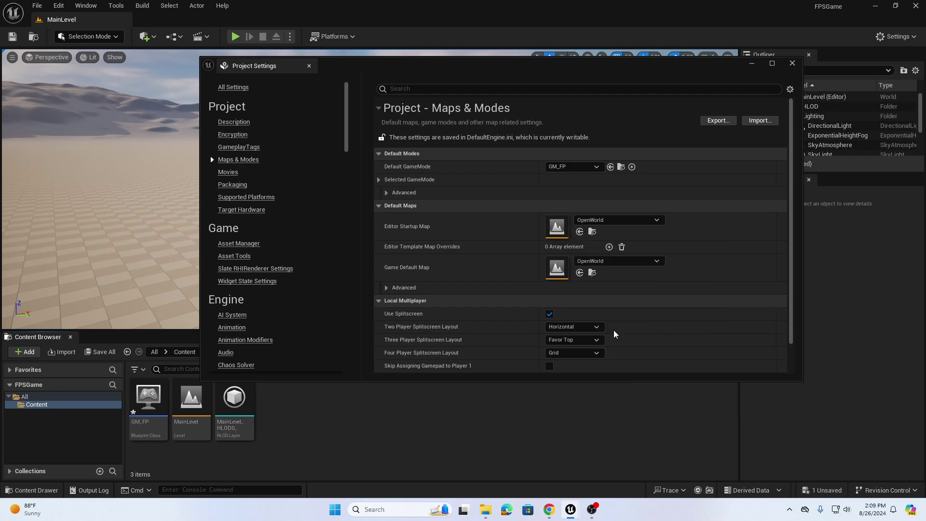
click(607, 263)
click(617, 373)
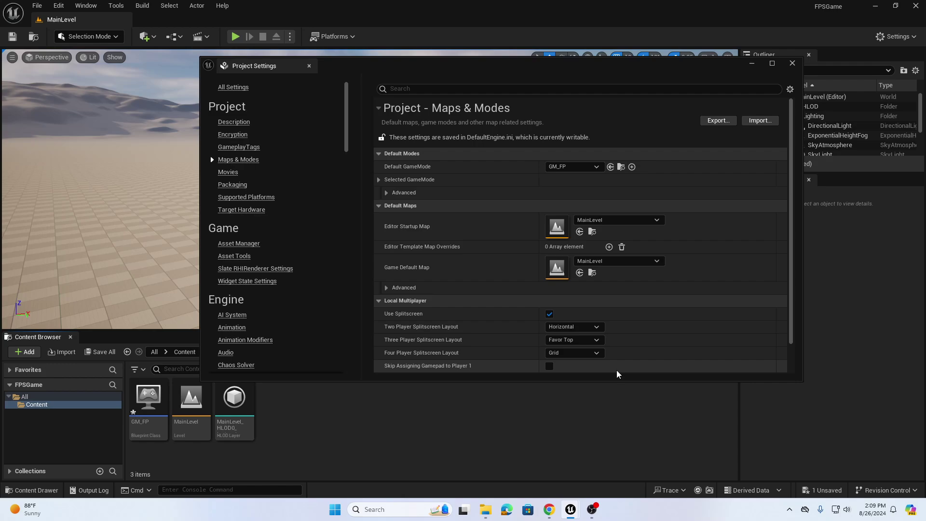
click(792, 62)
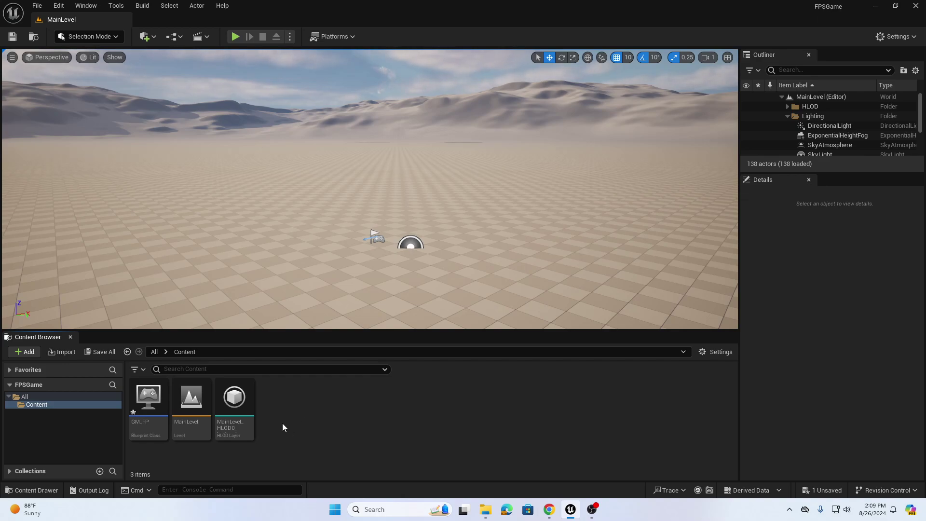
- Create a folder named Inputs under Content and open it
right_click(304, 409)
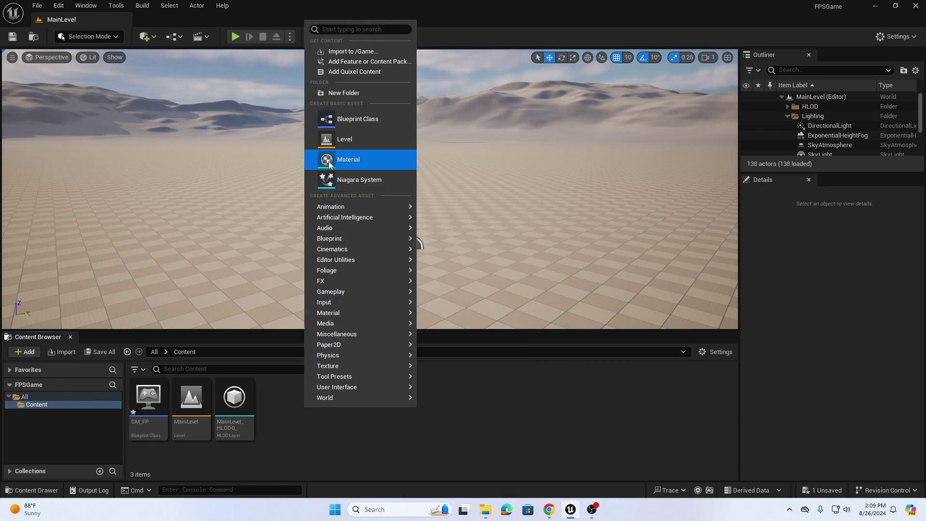
click(357, 93)
text(Inputs)
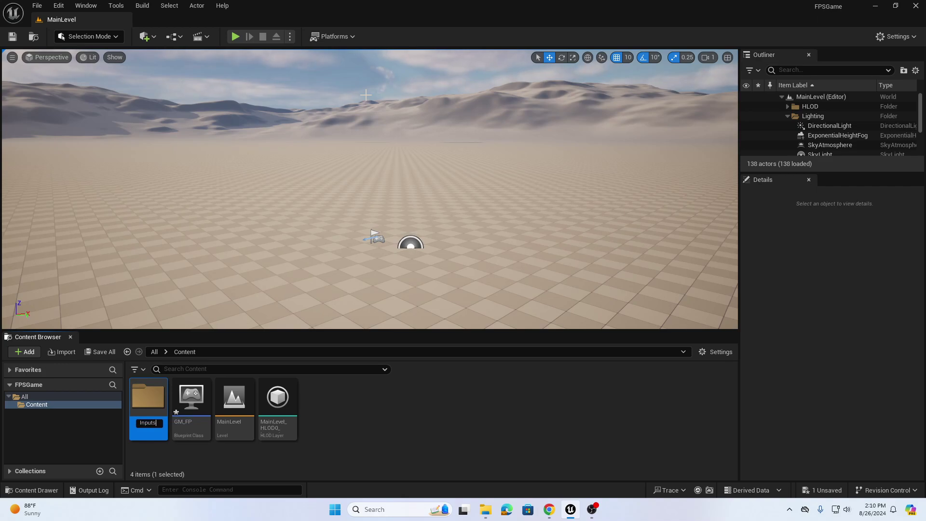
key(Return)
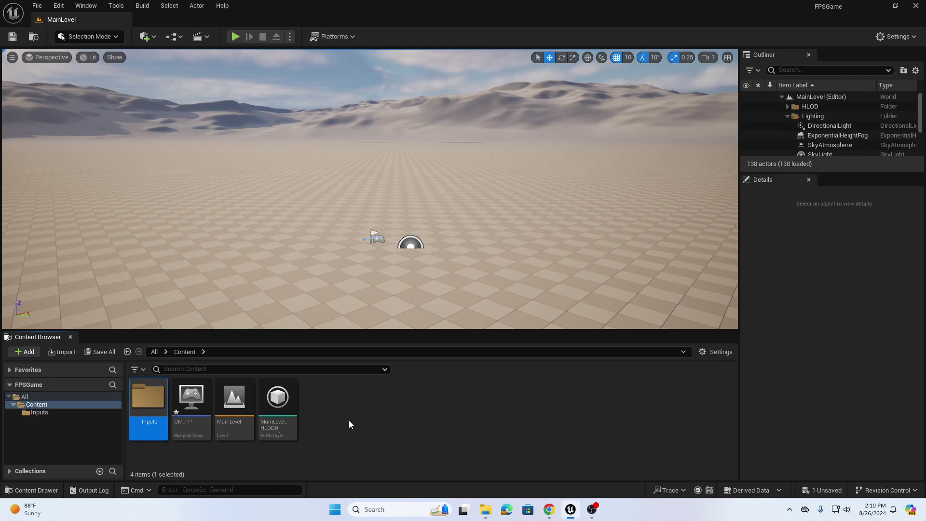
double_click(151, 395)
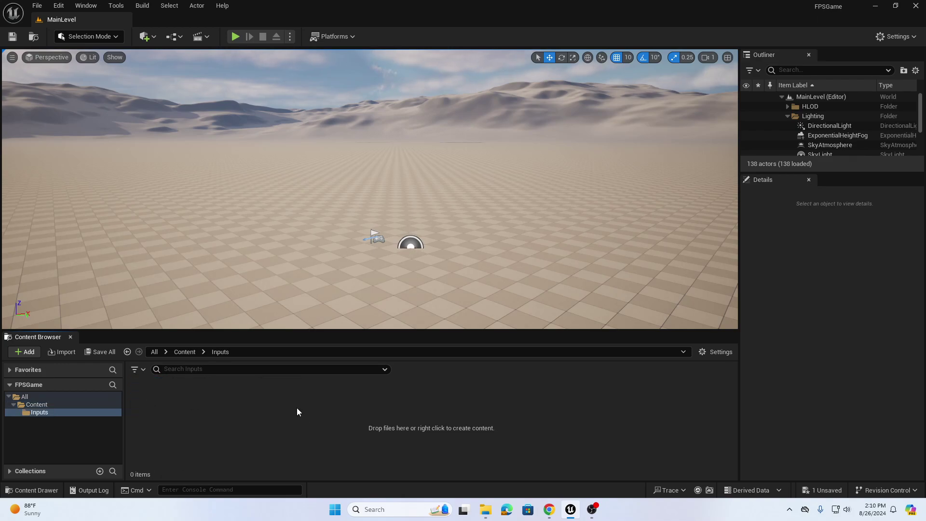
- Add an Input Mapping Context named IMC_FP inside the Inputs folder
right_click(338, 408)
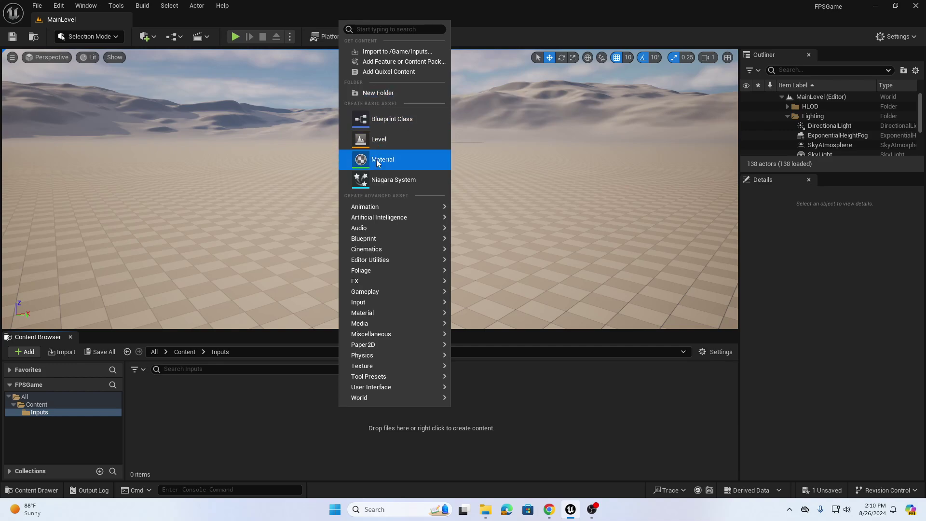
mouse_move(402, 304)
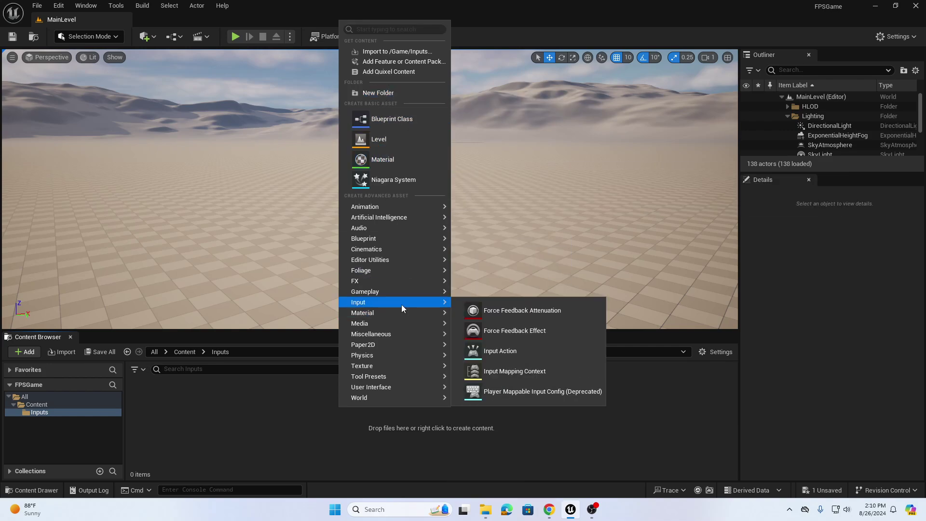
click(511, 375)
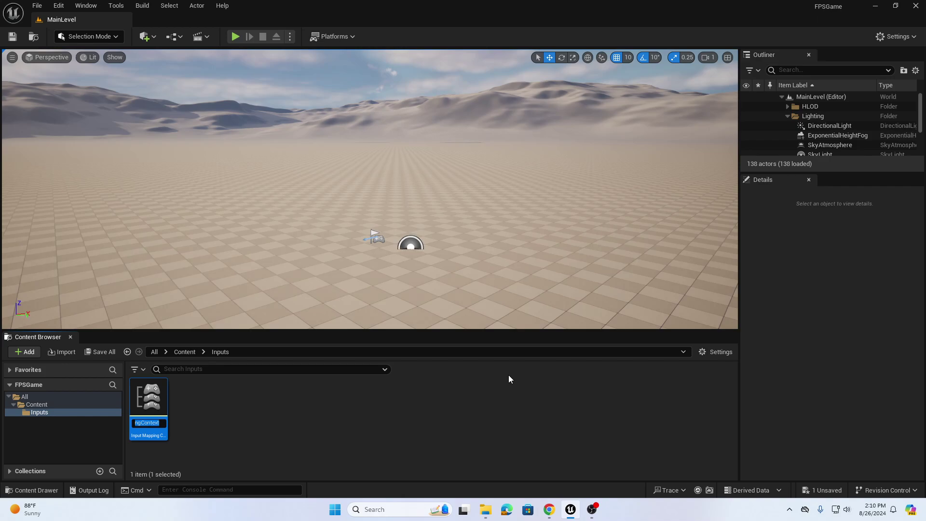
text(IMC_FP)
key(Return)
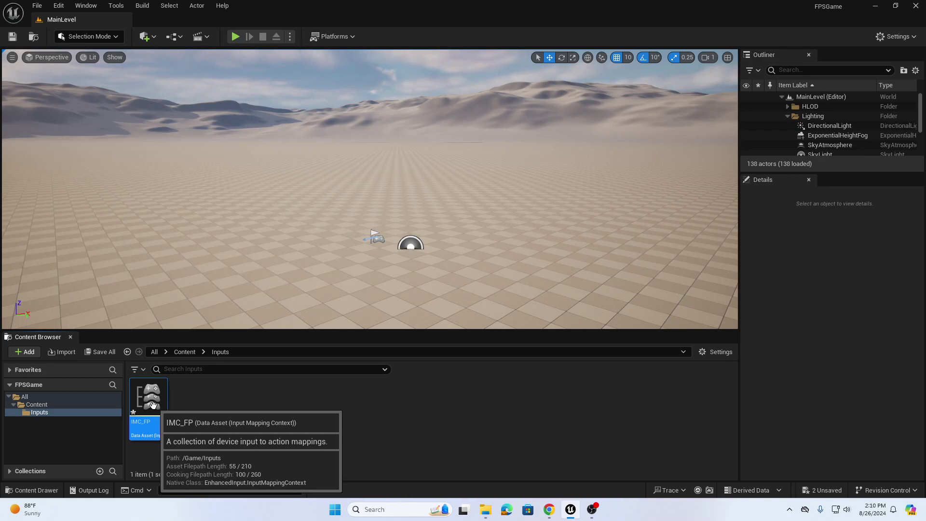
- Create an Input Action named IA_Look in the Inputs folder
right_click(242, 396)
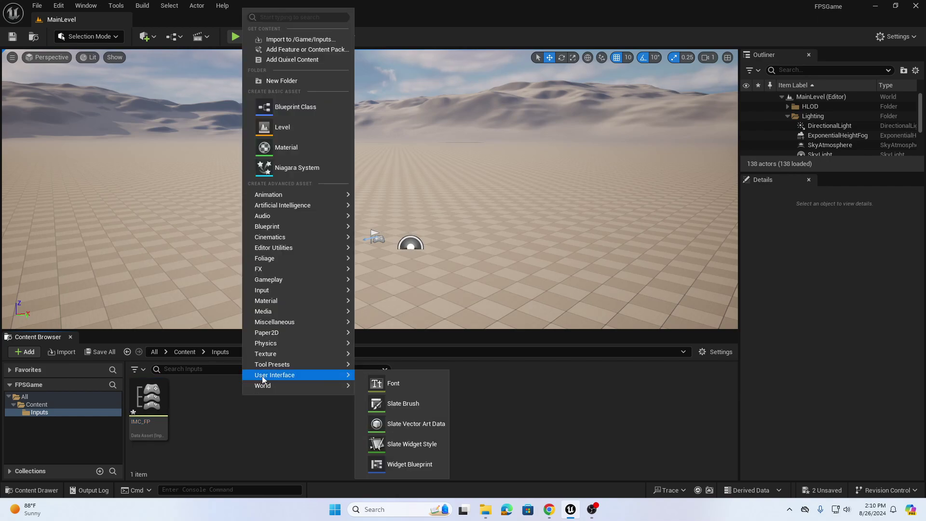
mouse_move(287, 295)
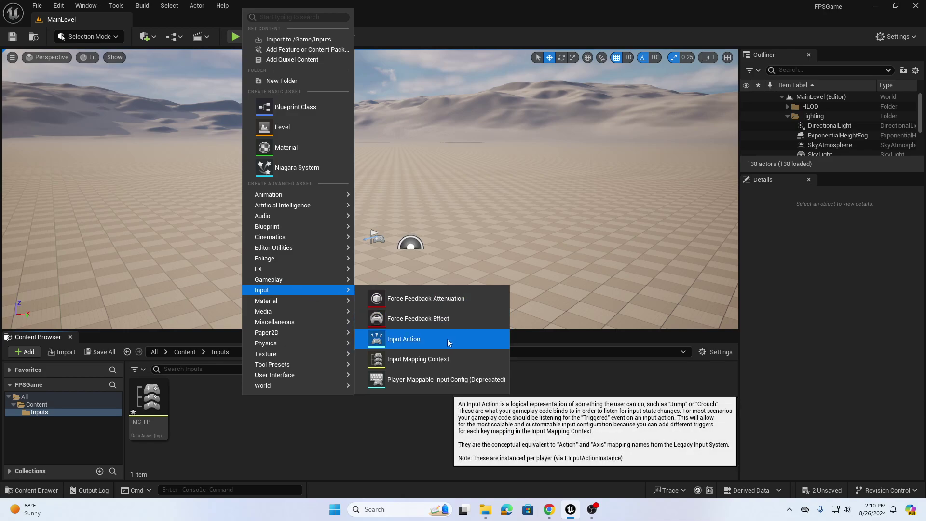
click(402, 340)
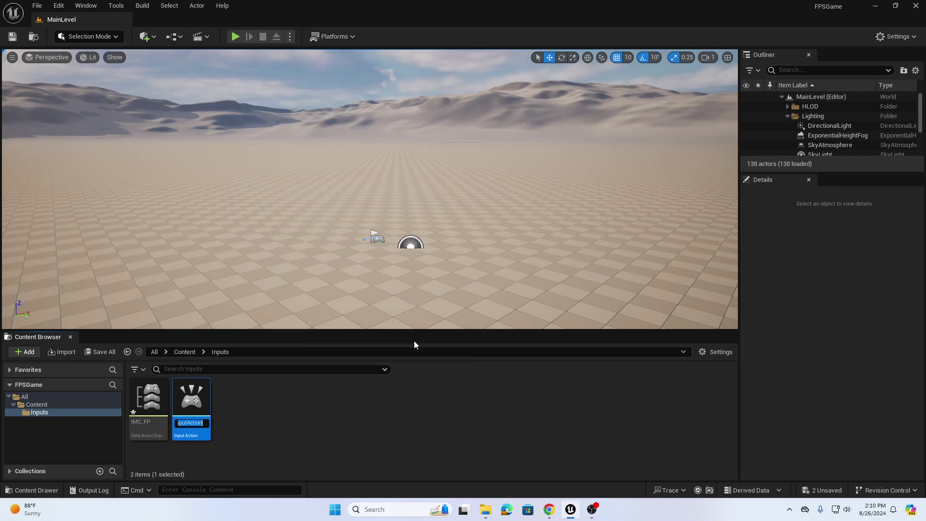
text(IA_)
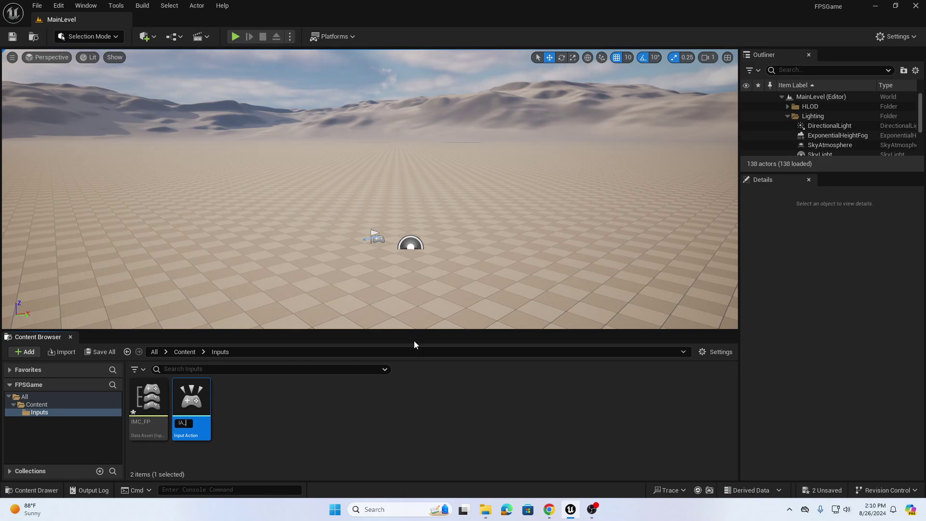
text(Look)
key(Return)
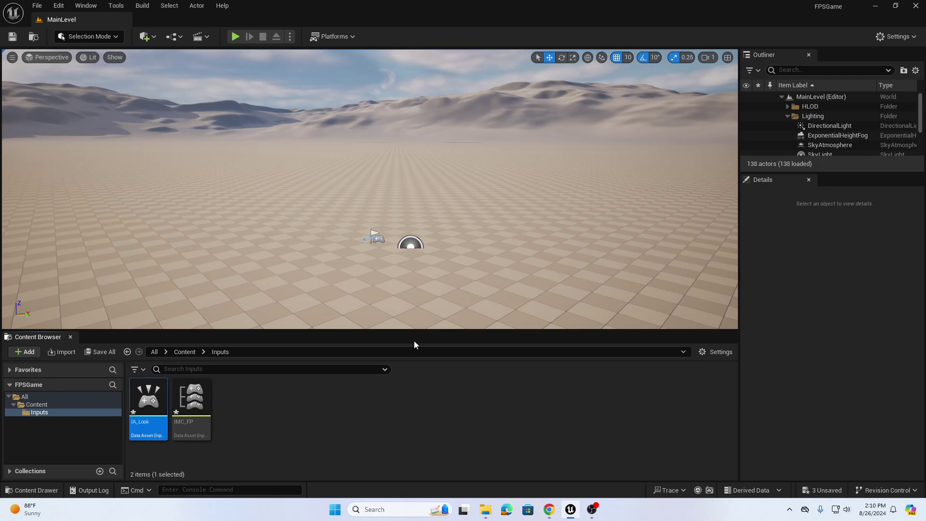
- Create two more Input Actions named IA_Move and IA_Jump
right_click(276, 425)
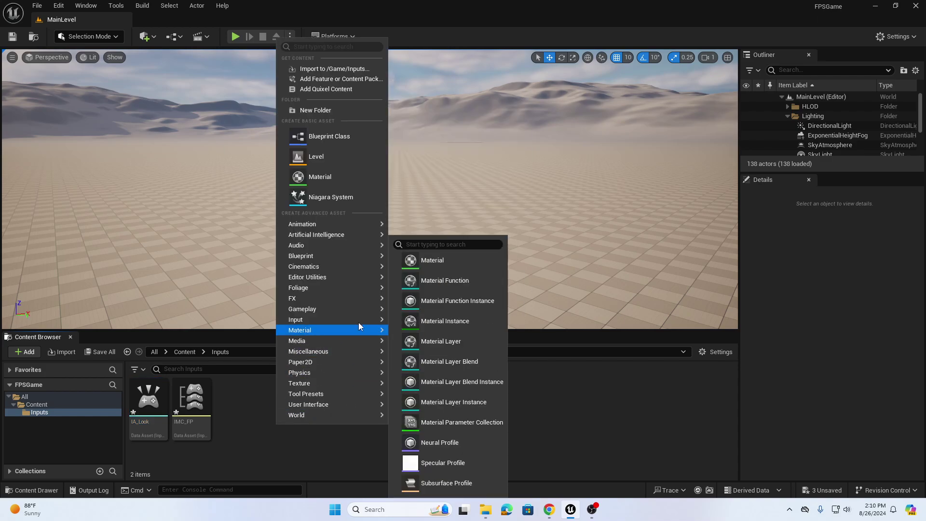
mouse_move(360, 320)
click(438, 371)
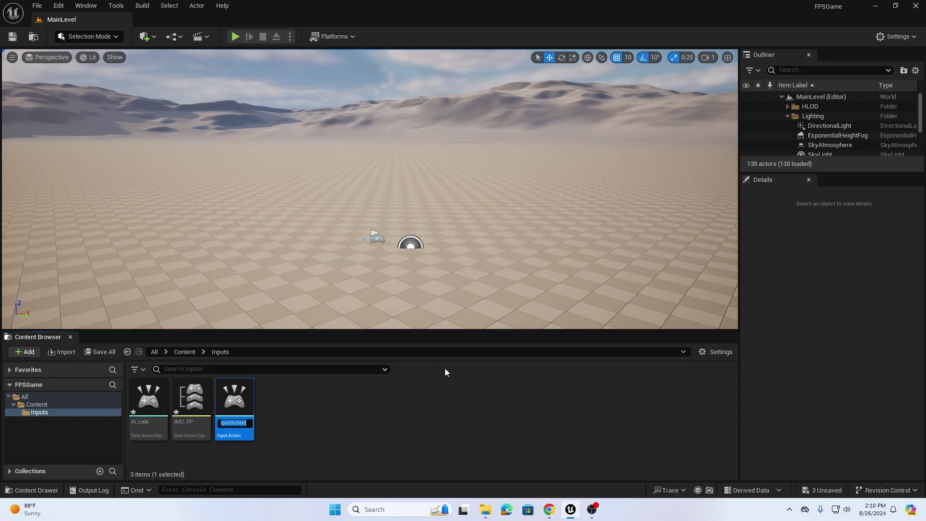
text(IA_Move)
key(Return)
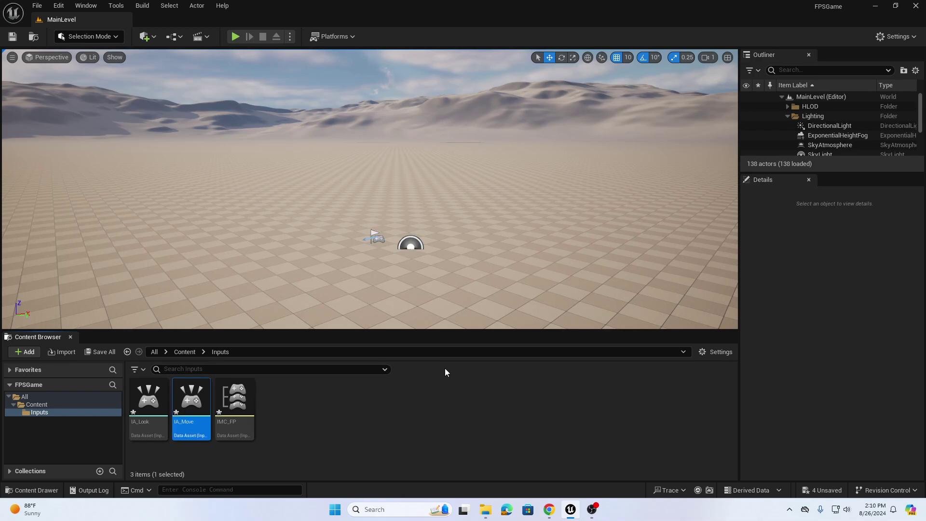
right_click(389, 417)
mouse_move(472, 312)
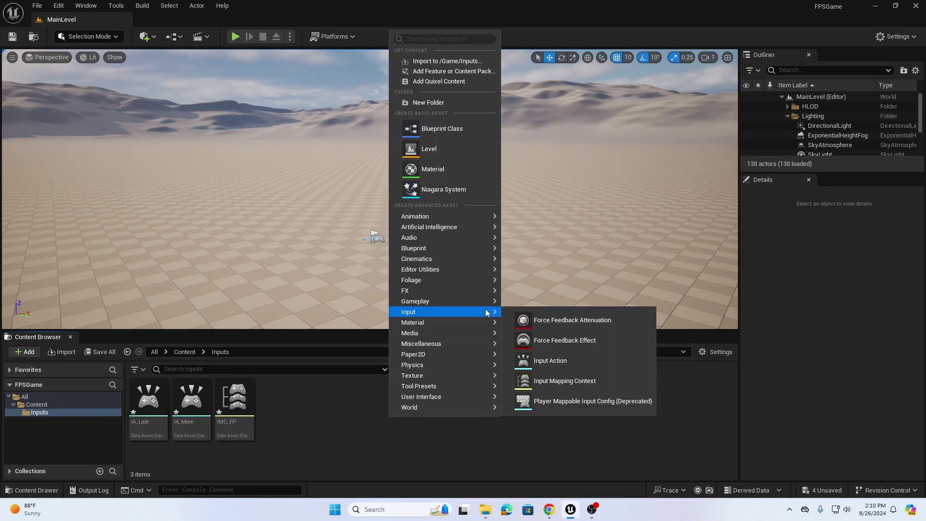
text(IA)
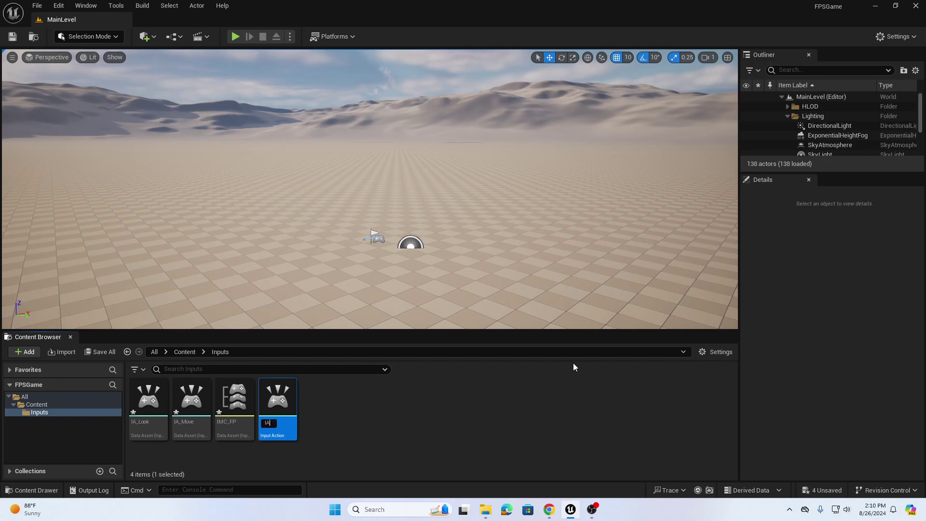
text(_Jump)
key(Return)
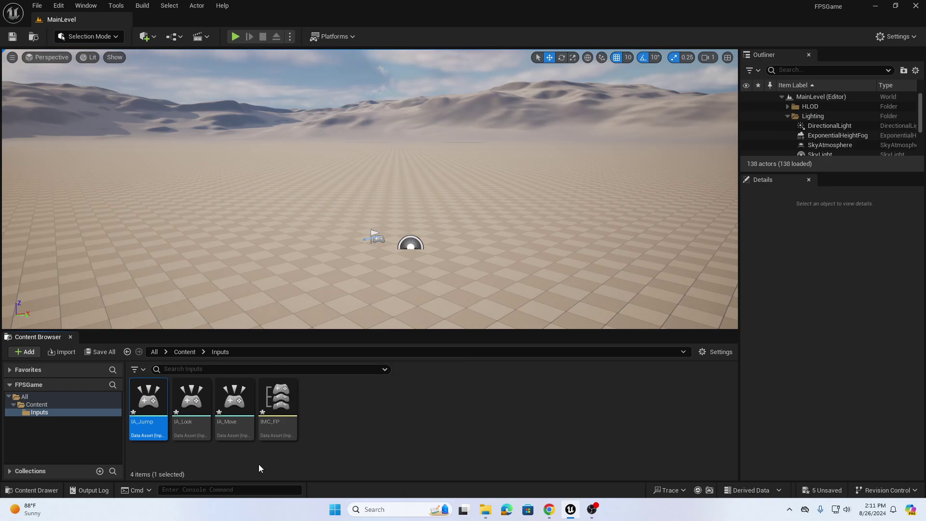
- Set IA_Look's value type to Axis2D (Vector2D) and save it
double_click(150, 404)
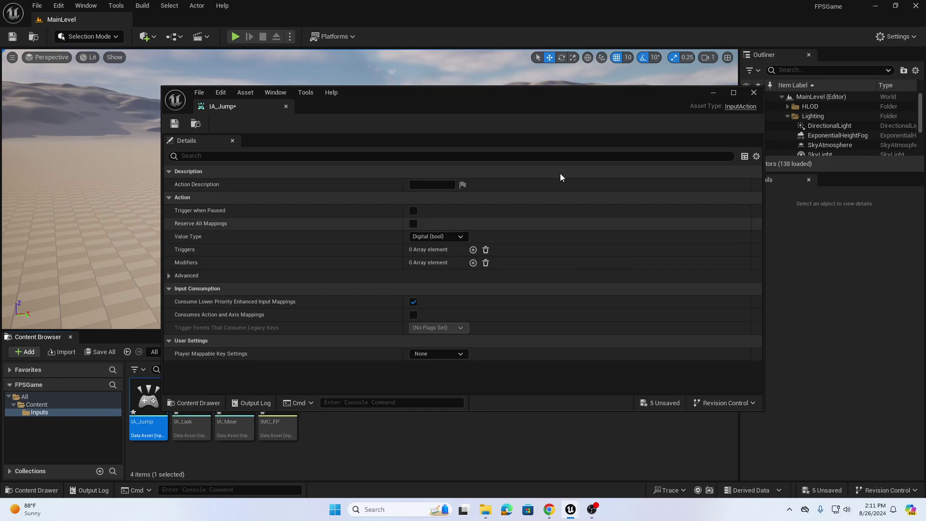
drag(653, 95, 684, 61)
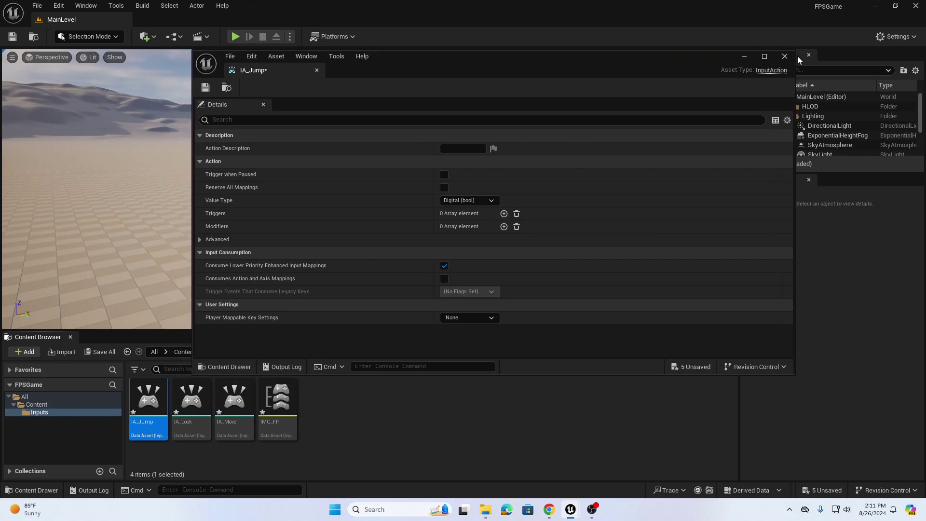
click(785, 57)
click(357, 427)
double_click(195, 411)
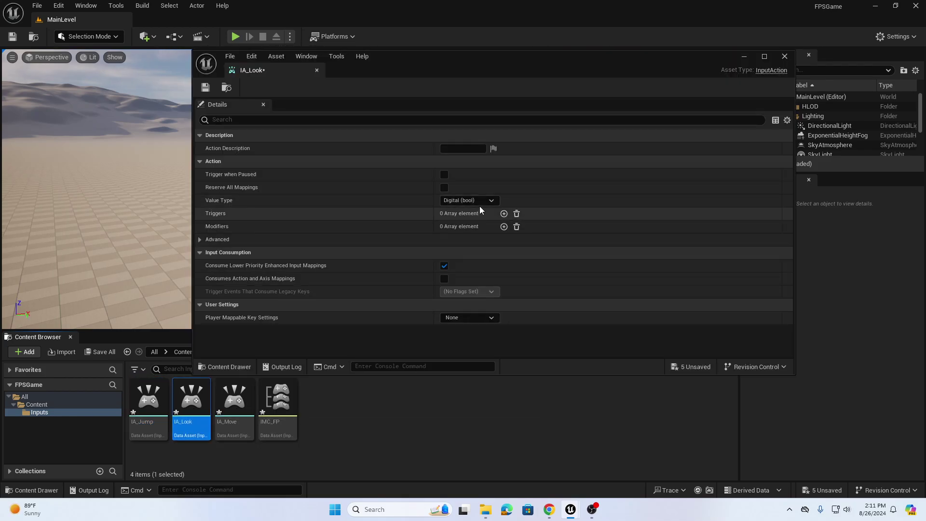
click(476, 199)
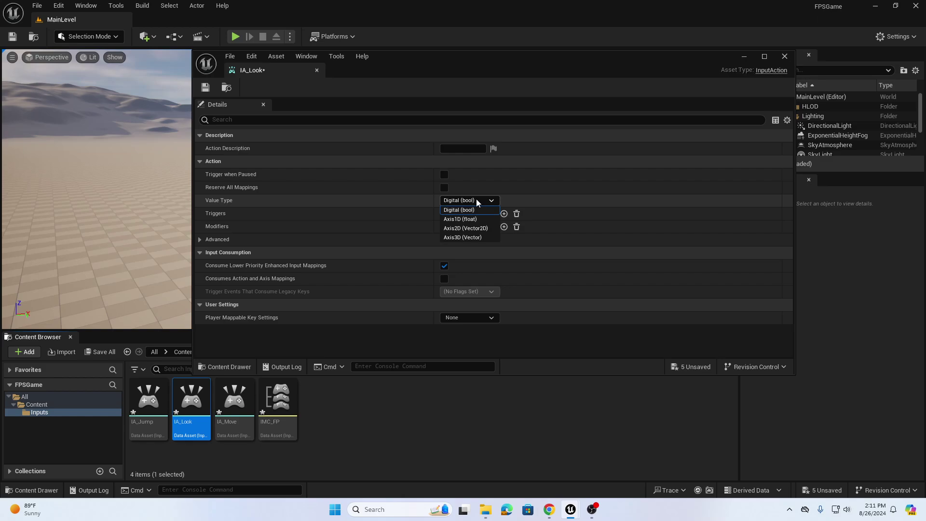
click(464, 229)
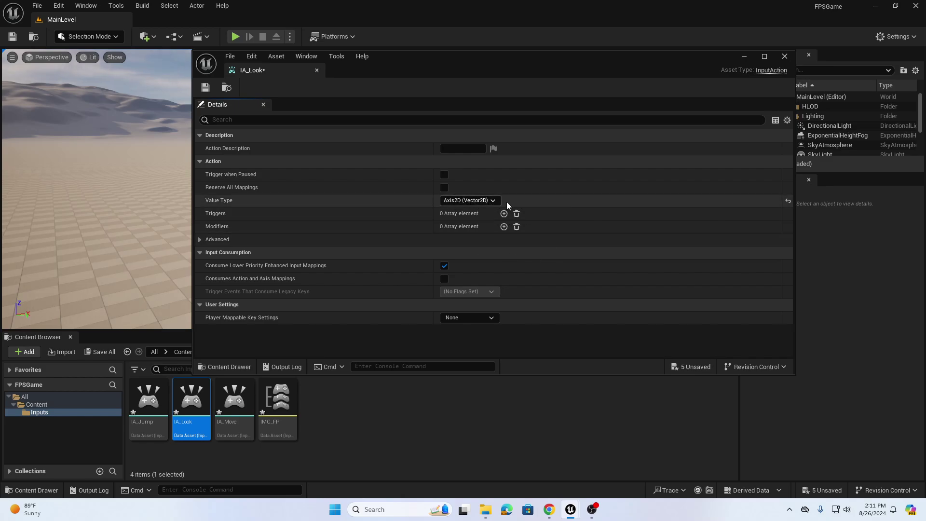
click(788, 59)
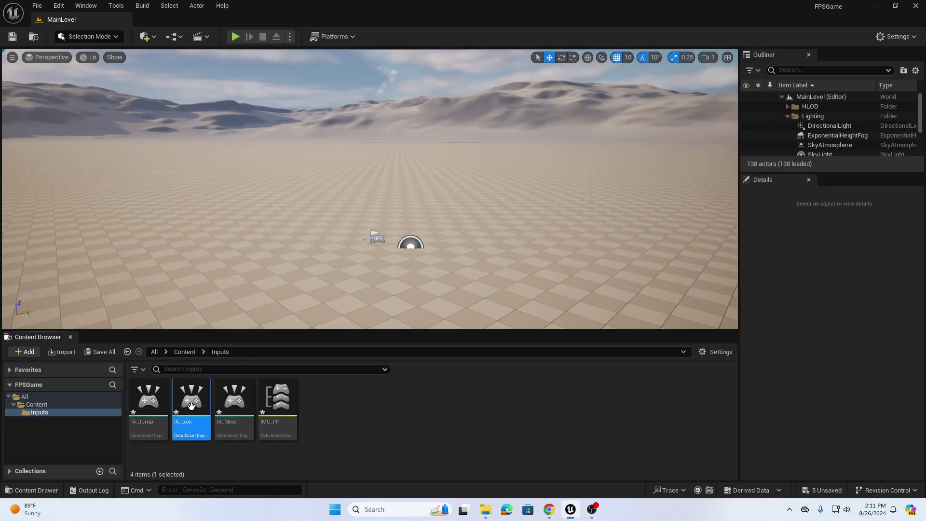
double_click(192, 406)
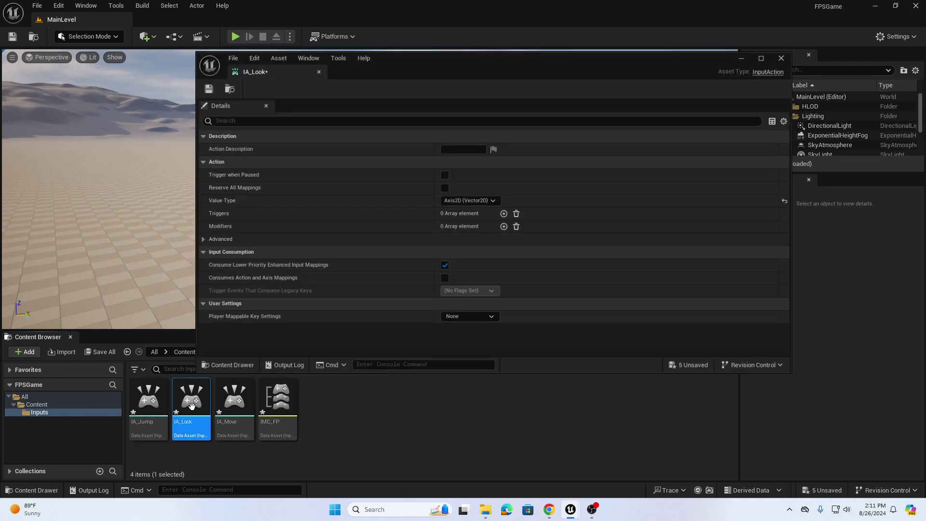
click(208, 89)
- Set IA_Move's value type to Axis2D (Vector2D), save it, and close its editor
double_click(234, 401)
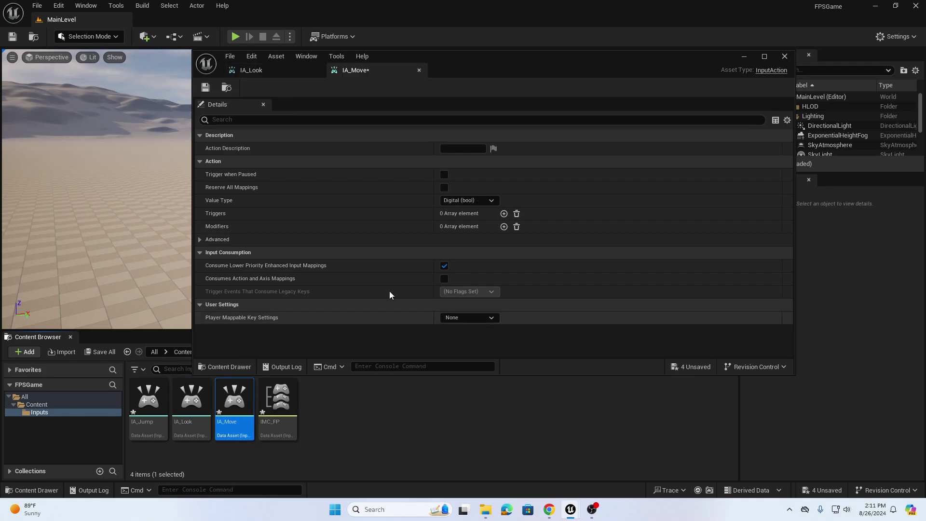
click(453, 200)
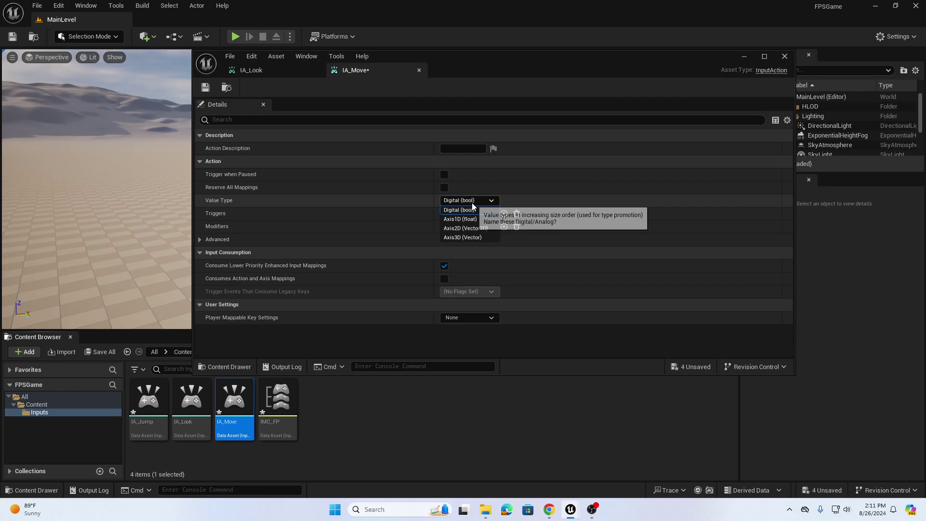
click(473, 229)
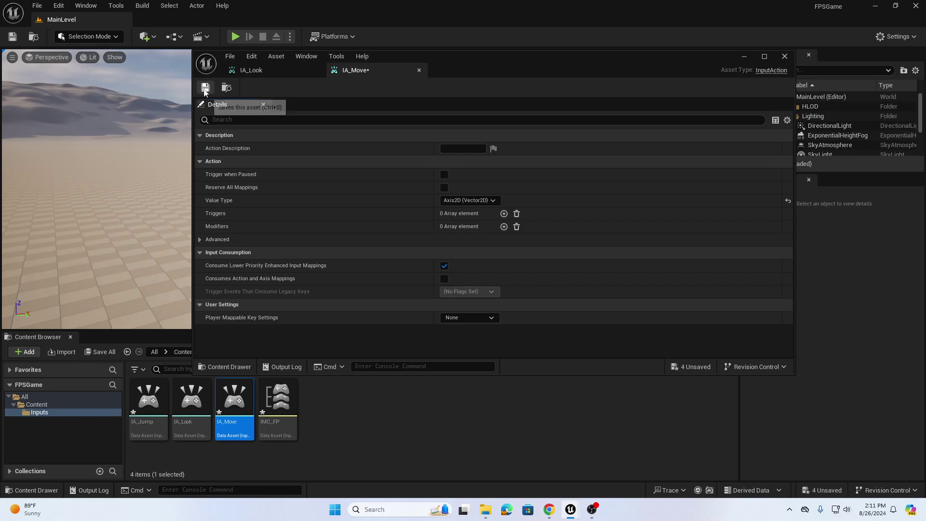
click(205, 88)
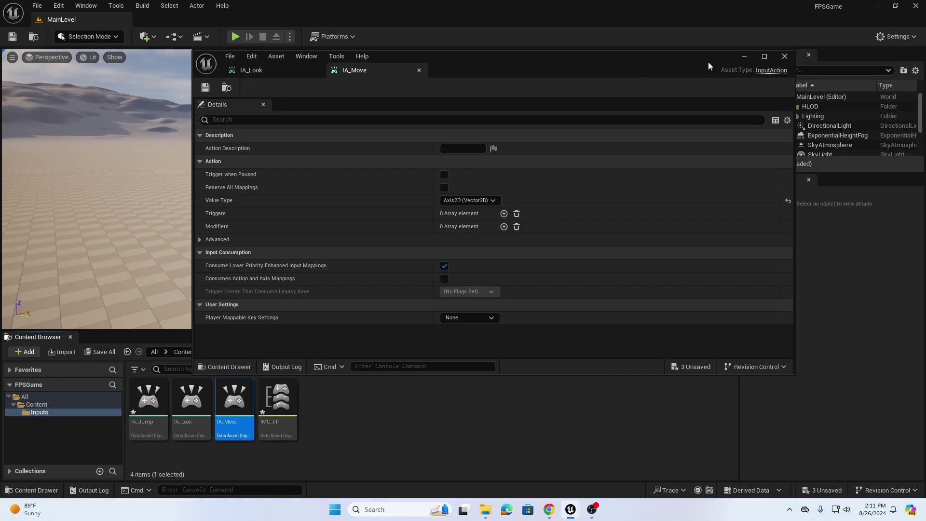
click(784, 57)
click(459, 389)
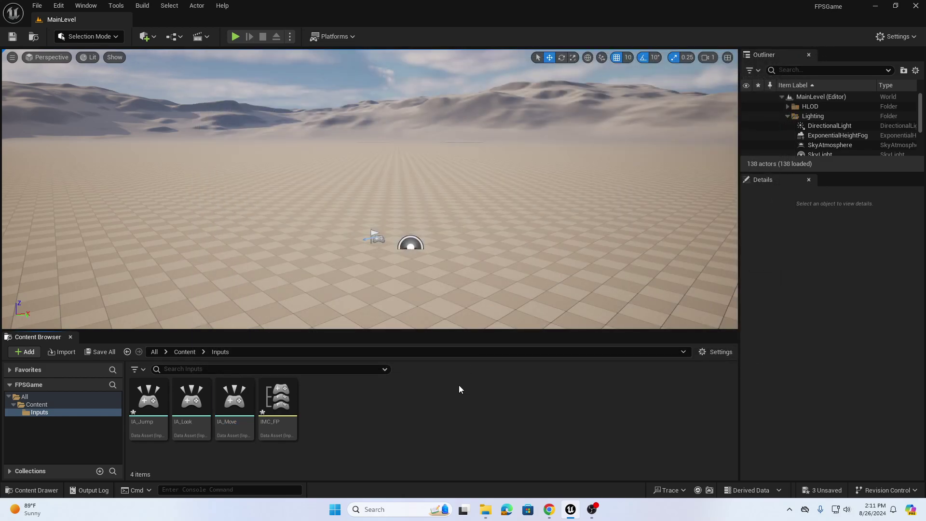
- Open IMC_FP and add a first action mapping assigned to IA_Look
double_click(277, 396)
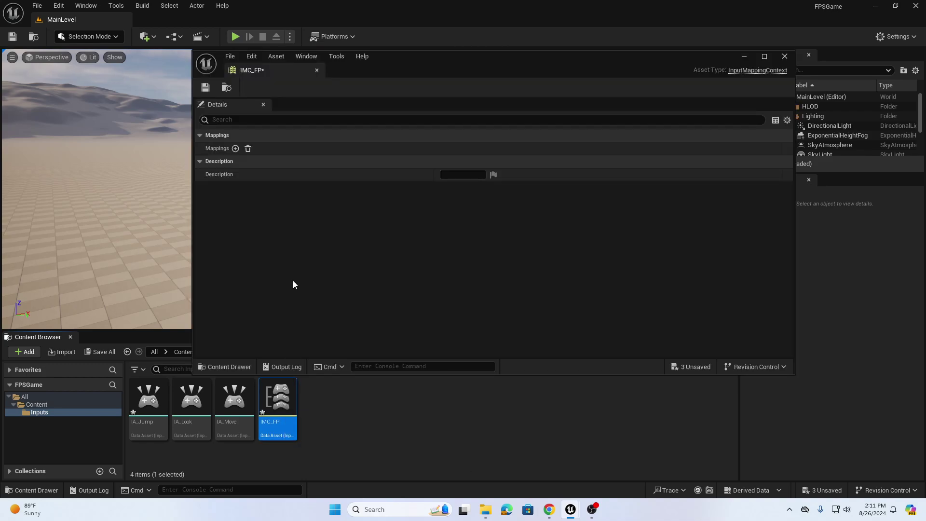
click(235, 148)
click(199, 148)
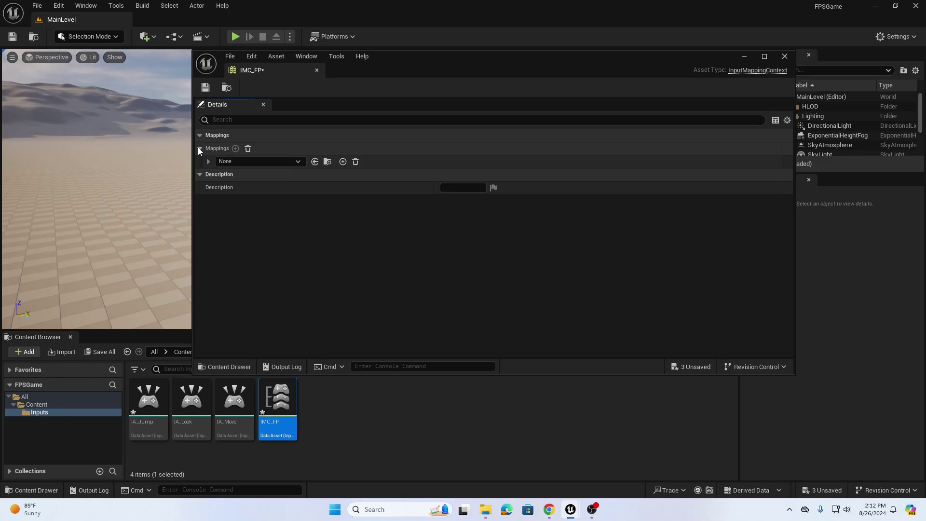
click(278, 161)
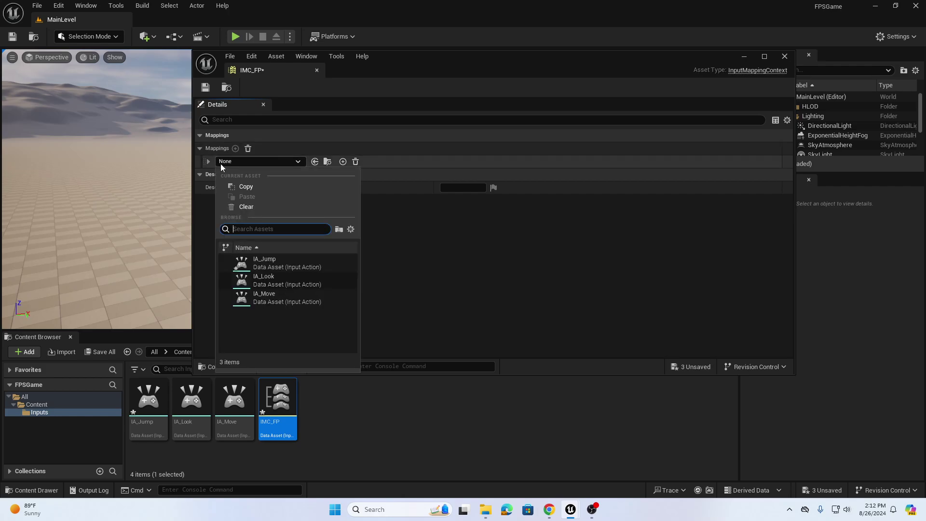
click(276, 282)
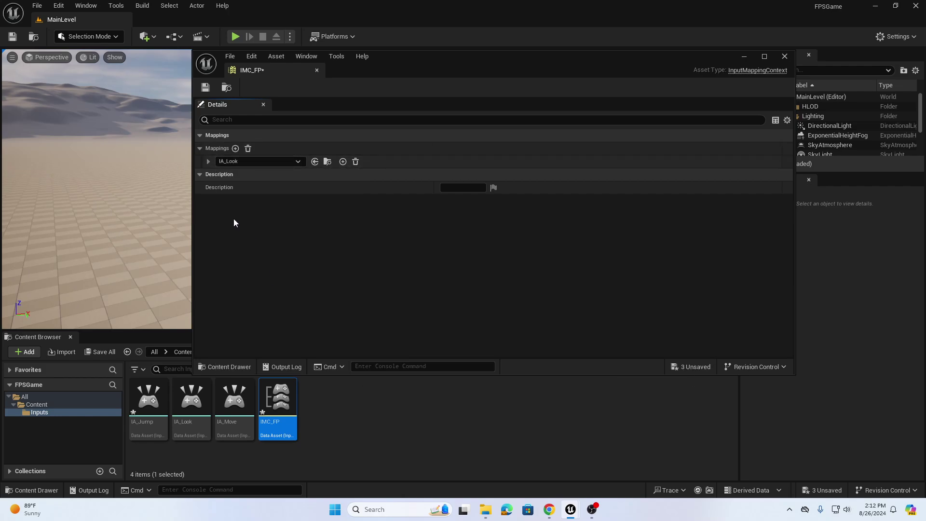
- Add two more mappings assigned to IA_Move and IA_Jump
click(234, 149)
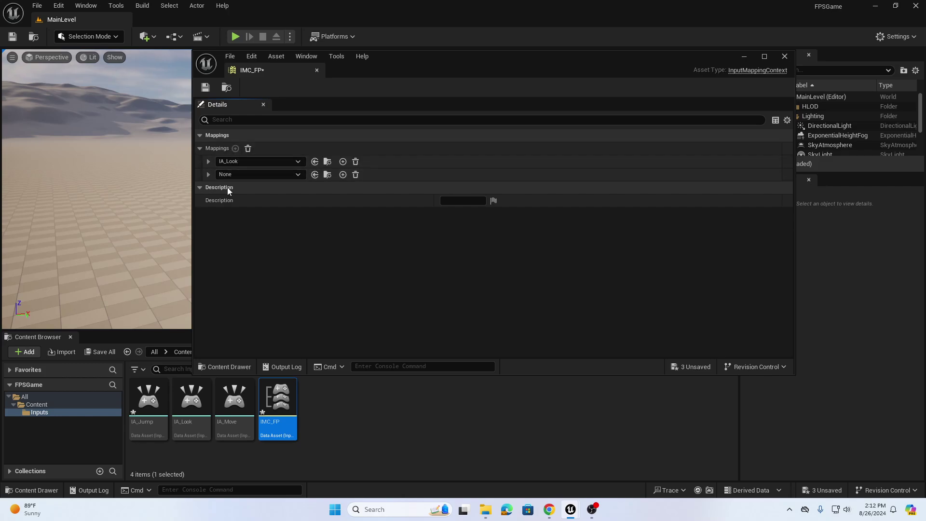
click(237, 175)
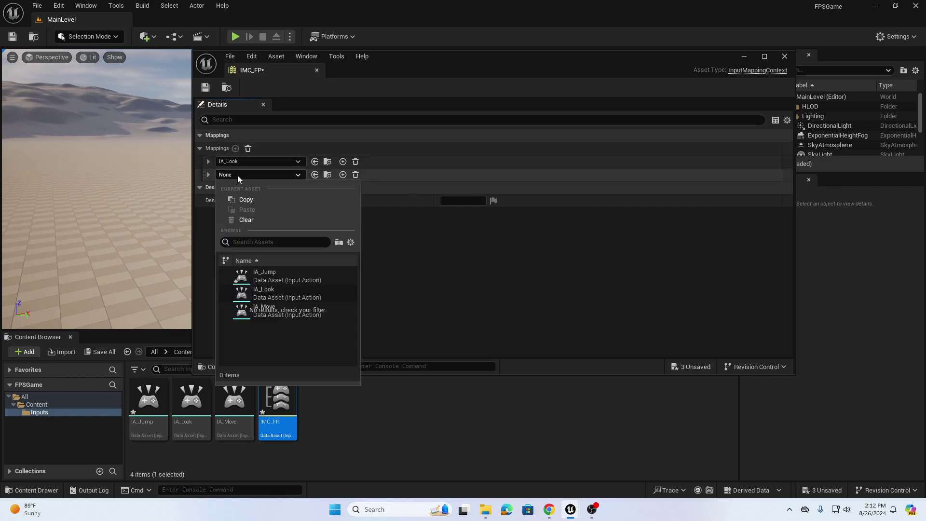
click(262, 308)
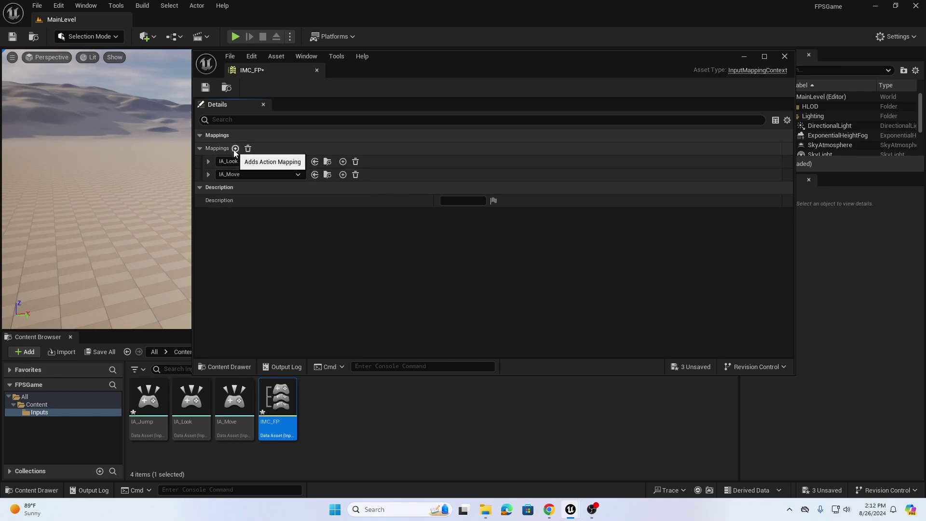
click(235, 149)
click(230, 187)
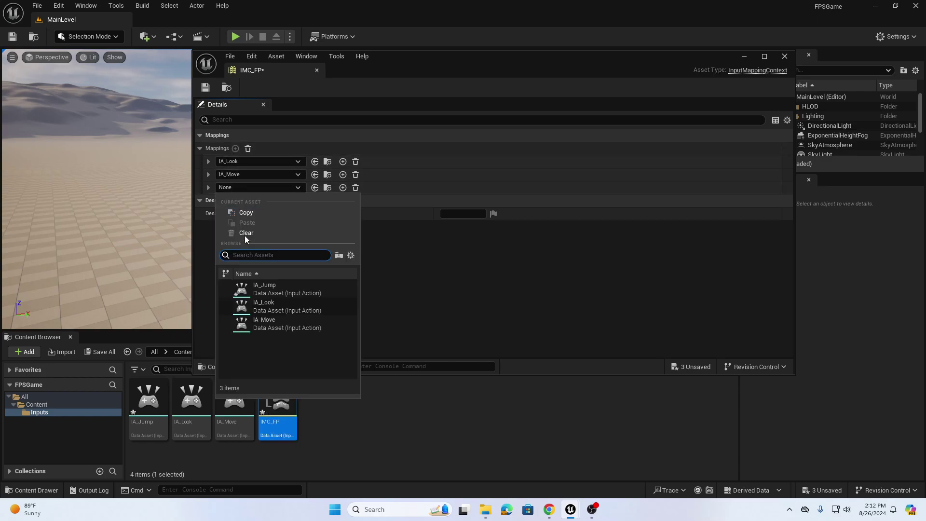
click(254, 287)
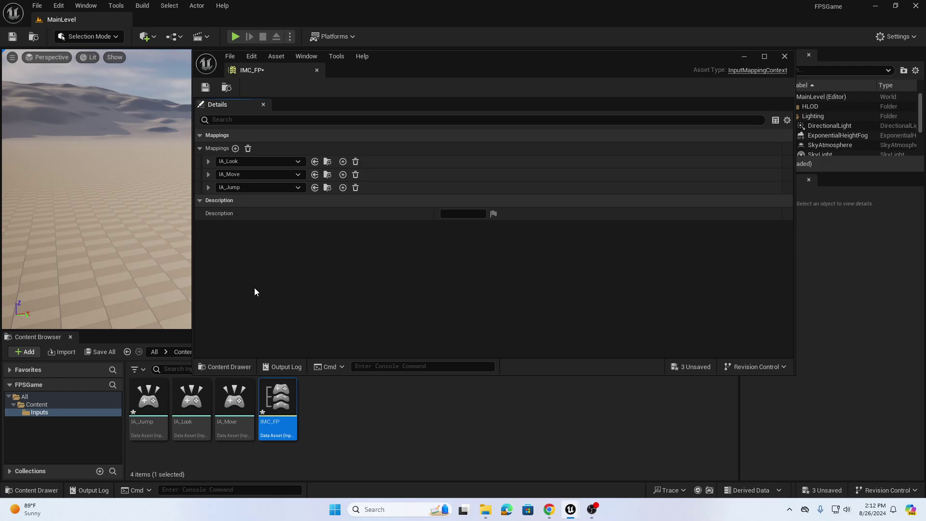
click(209, 188)
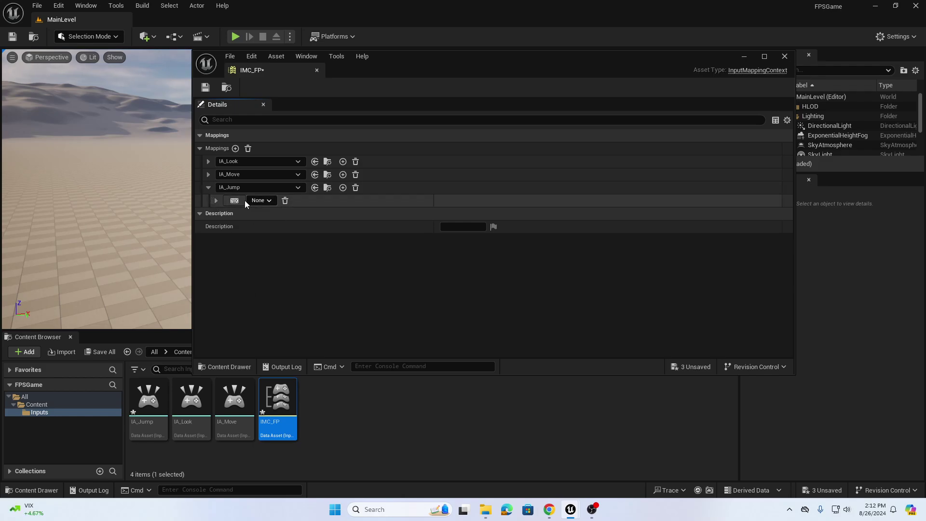
- Bind the IA_Jump mapping to Space Bar
click(209, 187)
click(208, 189)
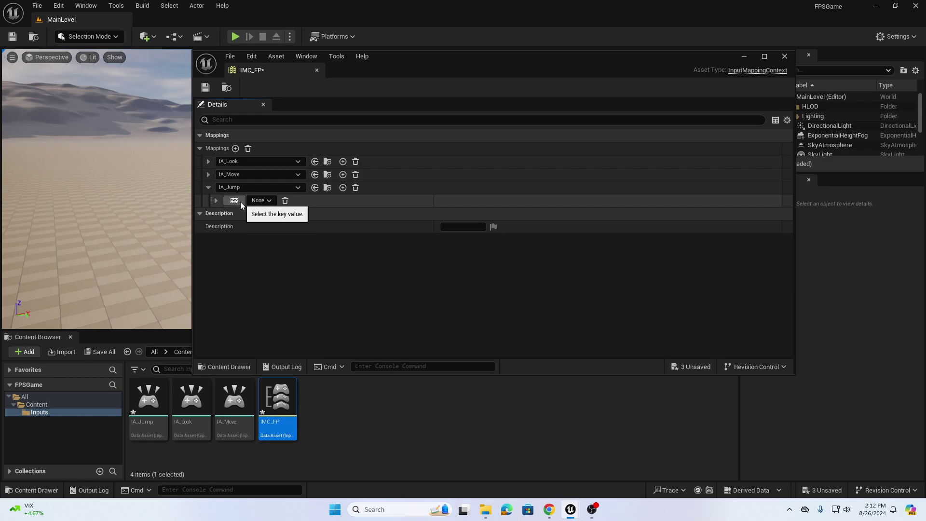
click(240, 202)
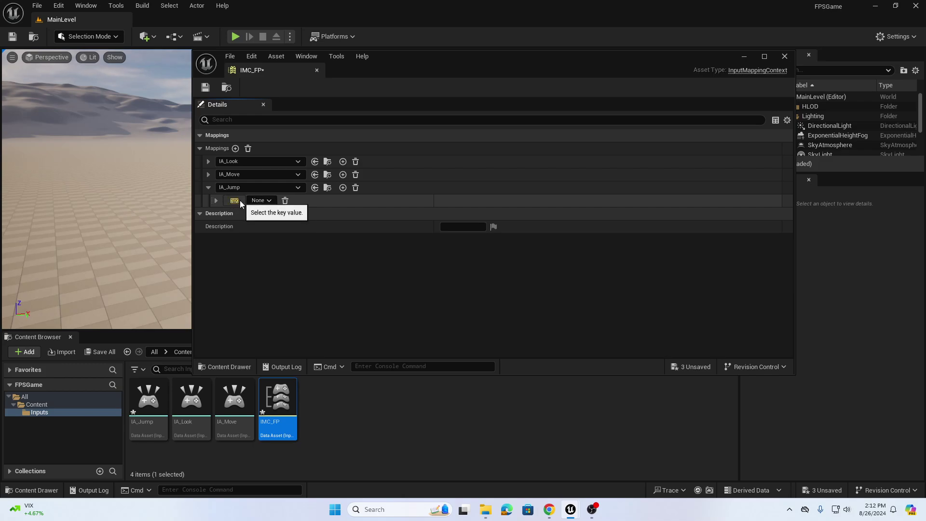
key(space)
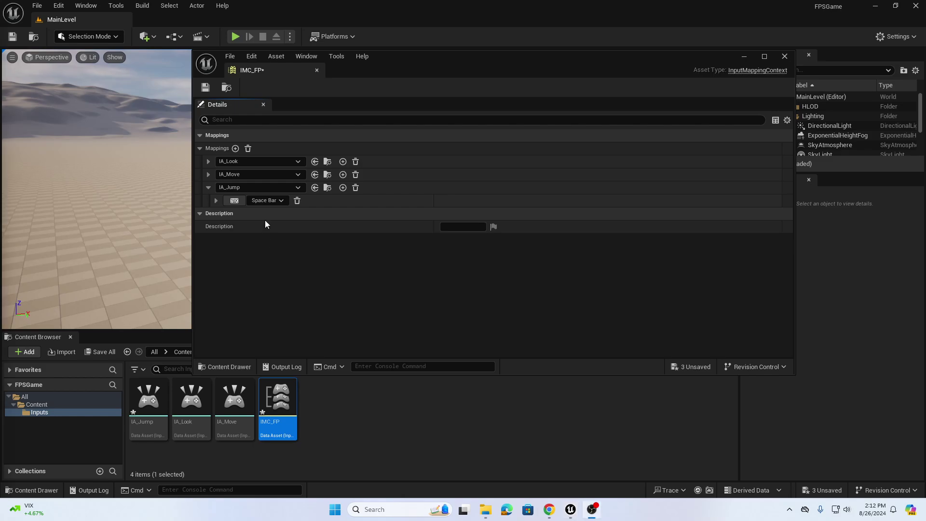
- Bind the IA_Look mapping to Mouse XY 2D-Axis
click(208, 161)
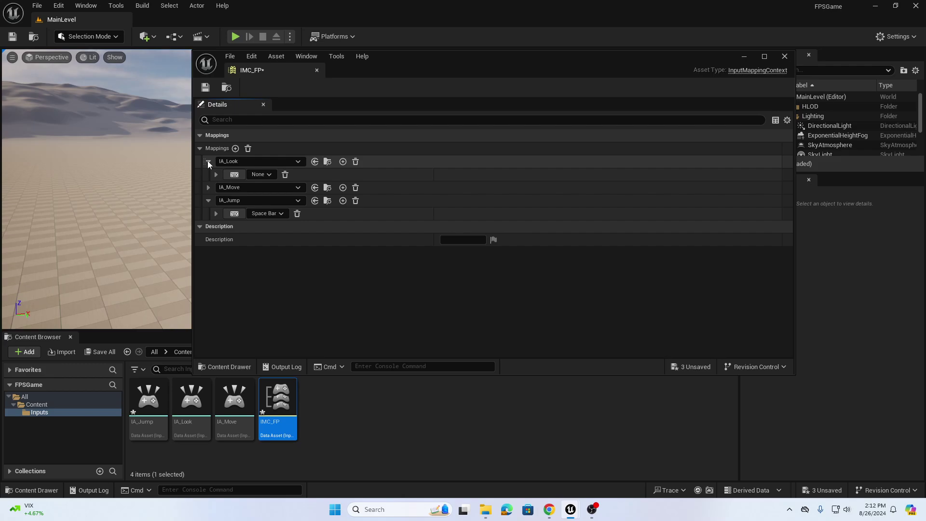
click(263, 176)
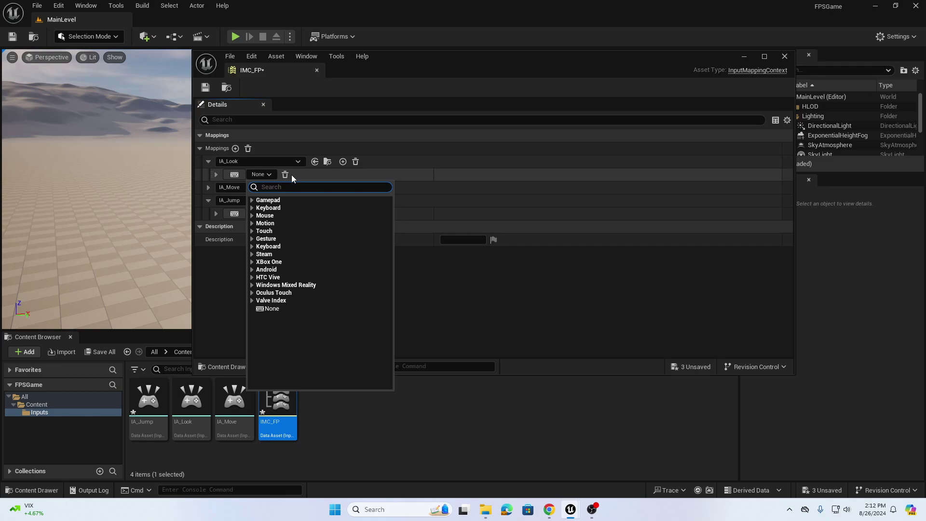
text(mouse)
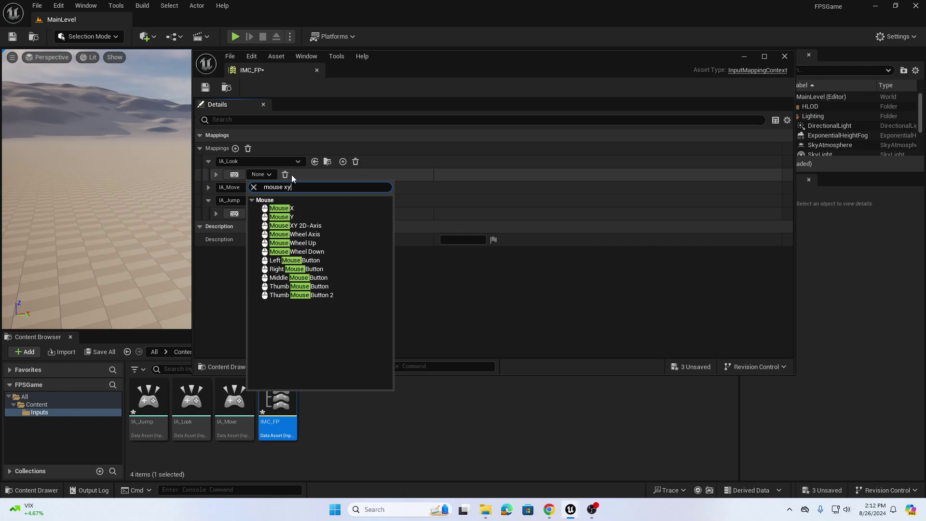
text( xy)
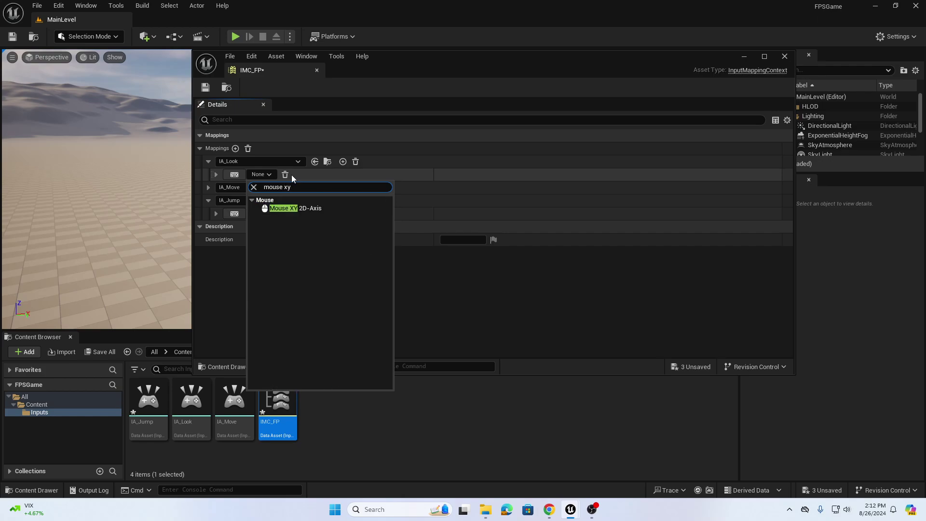
click(295, 210)
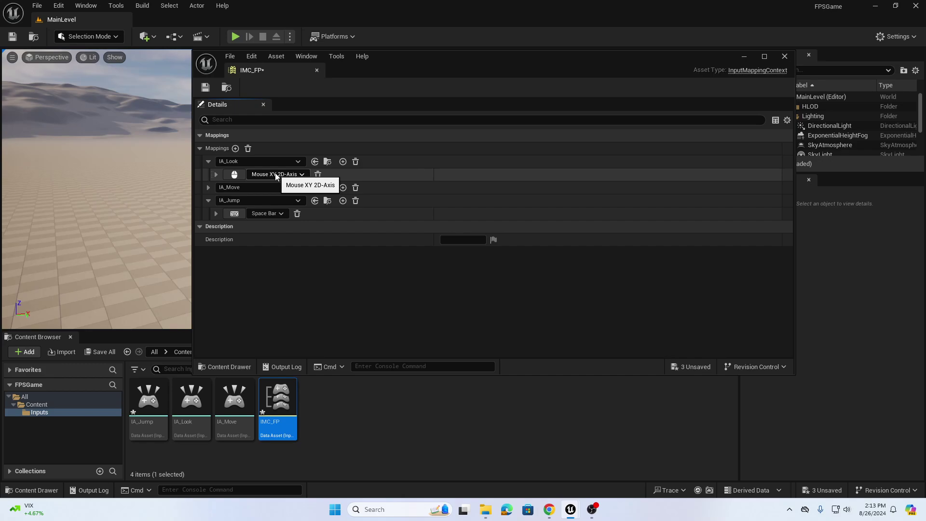
- Bind the W key and then the A key to IA_Move
click(208, 188)
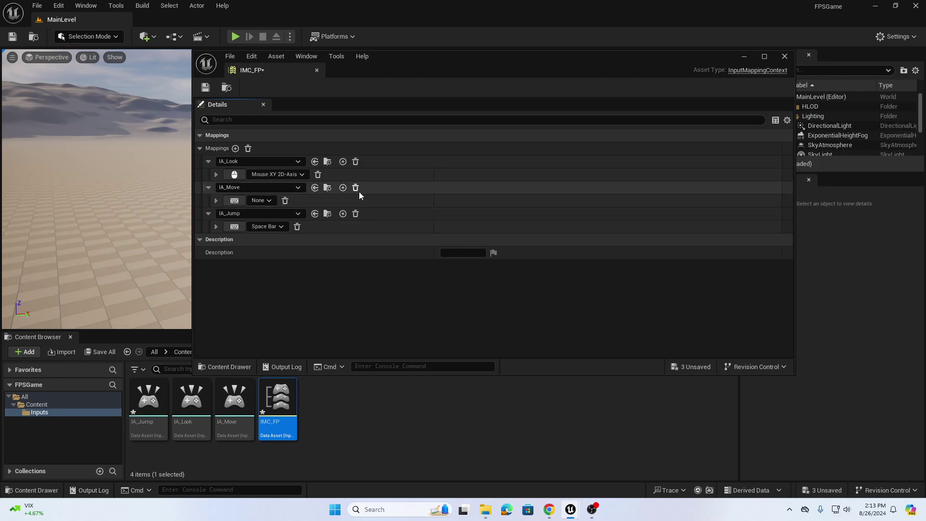
click(239, 200)
key(w)
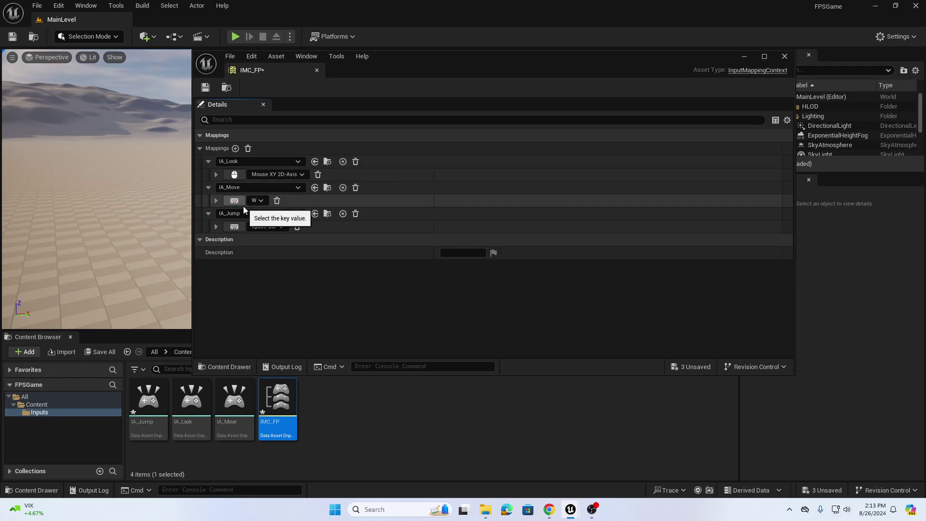
click(342, 188)
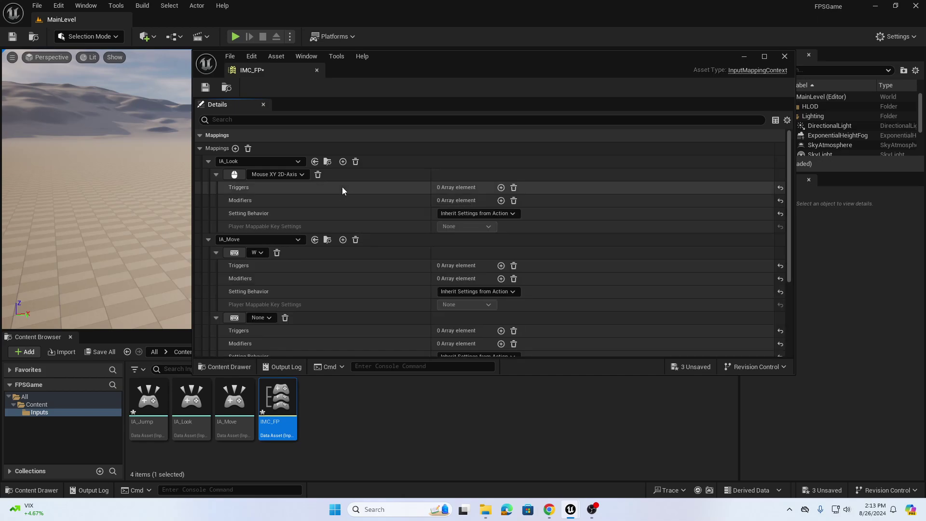
scroll(327, 251, down, 3)
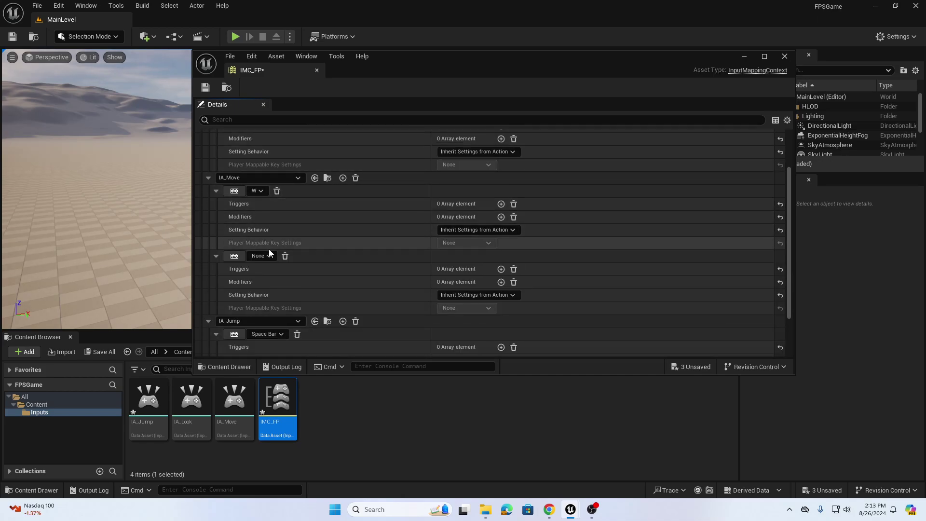
click(243, 260)
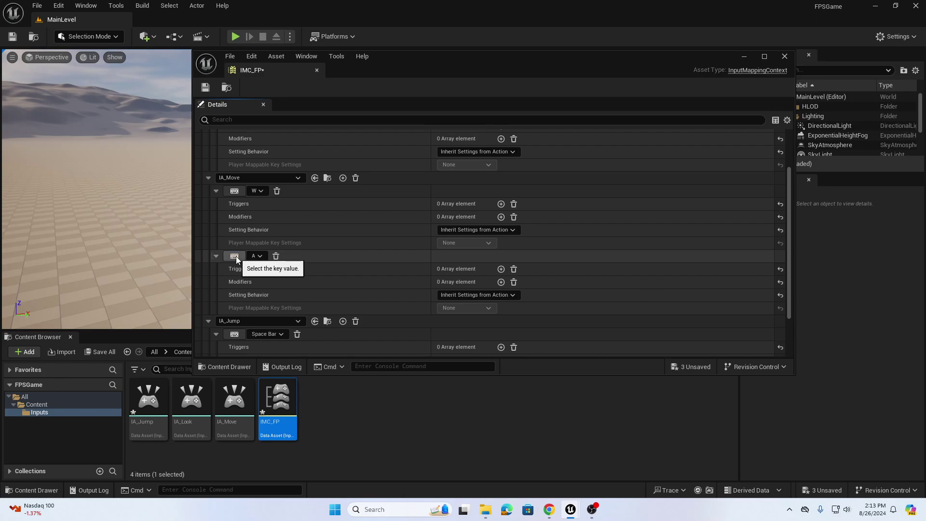
key(a)
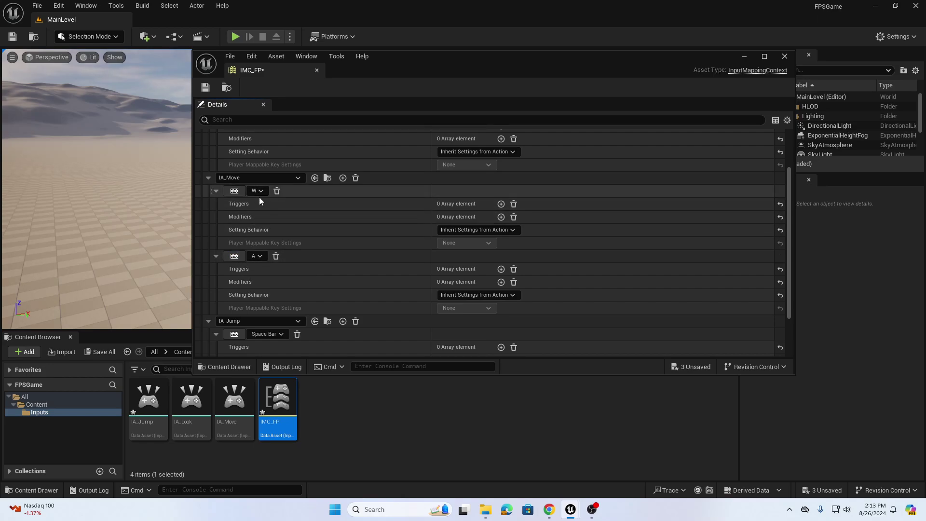
- Add two more IA_Move bindings and assign them the S and D keys
click(341, 178)
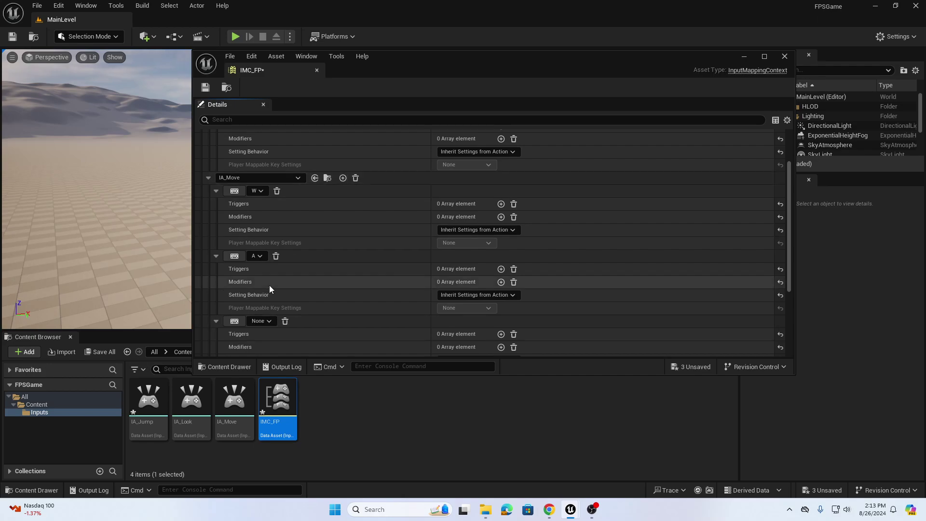
click(259, 321)
click(236, 321)
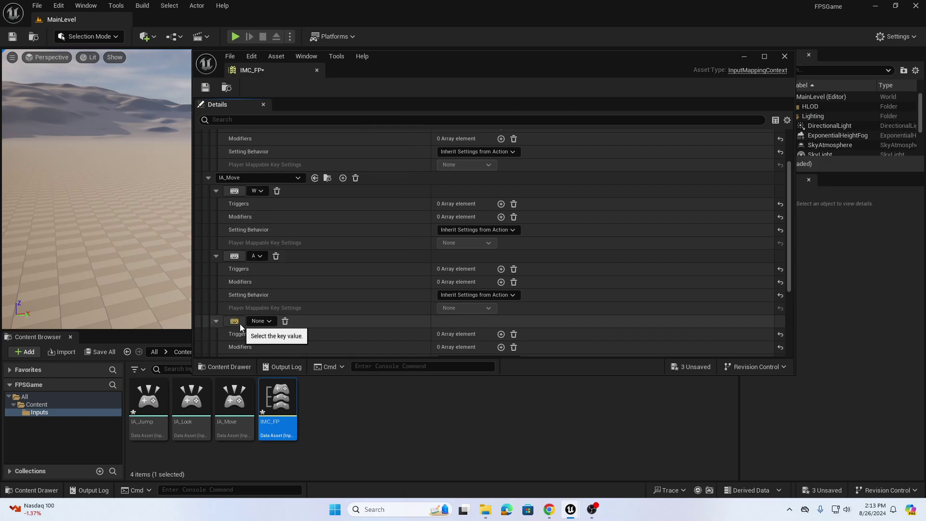
key(s)
scroll(285, 243, down, 1)
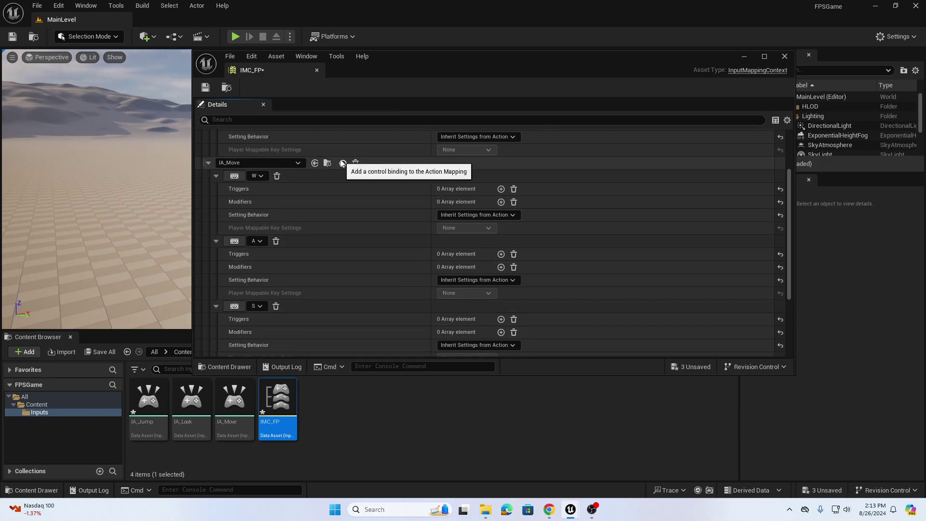
click(341, 163)
scroll(270, 284, down, 2)
click(235, 341)
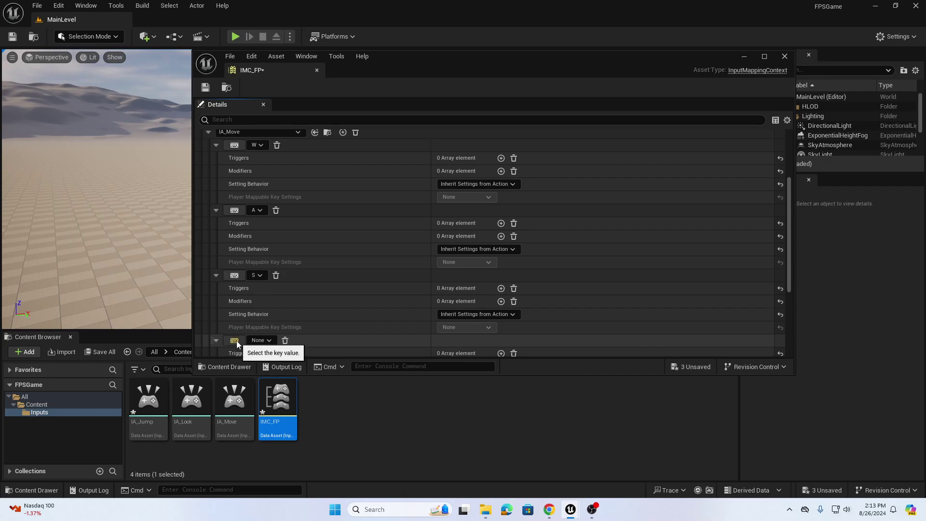
key(d)
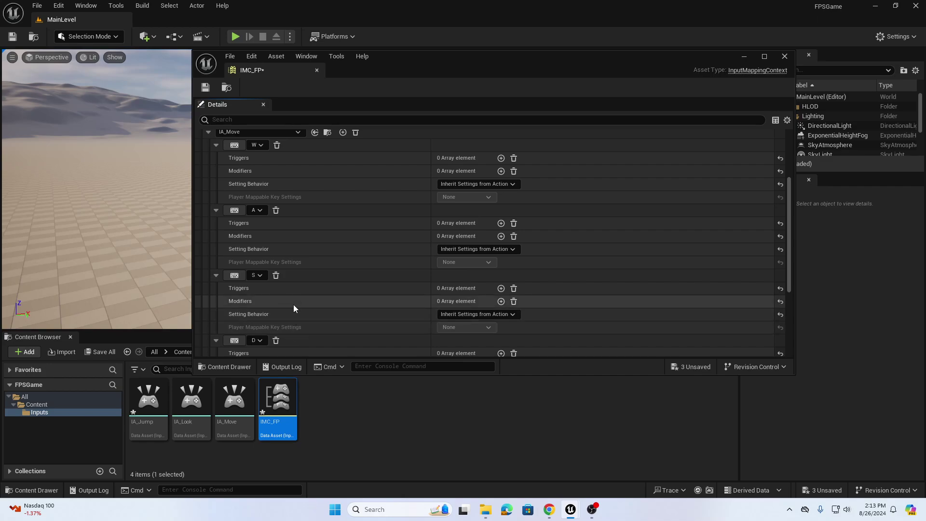
scroll(299, 301, up, 1)
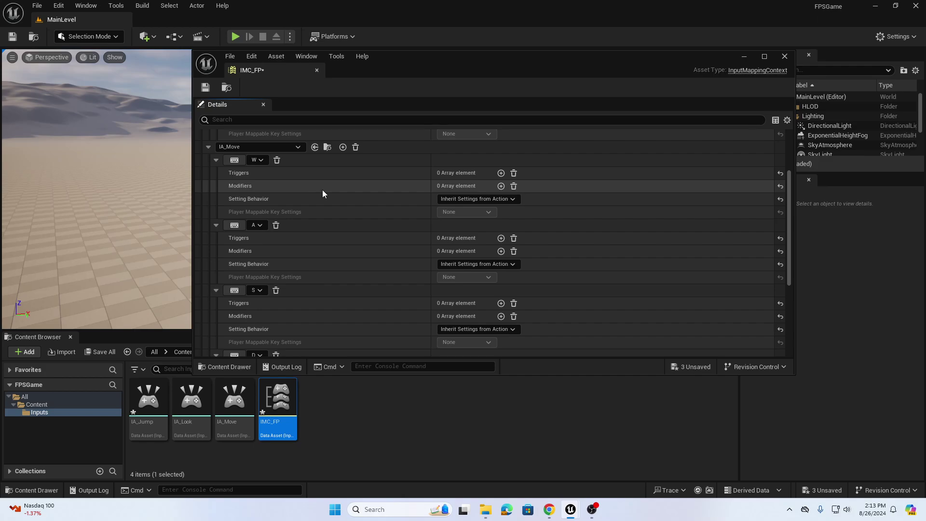
- Give W a Swizzle Input Axis Values modifier and A a Negate modifier
click(501, 187)
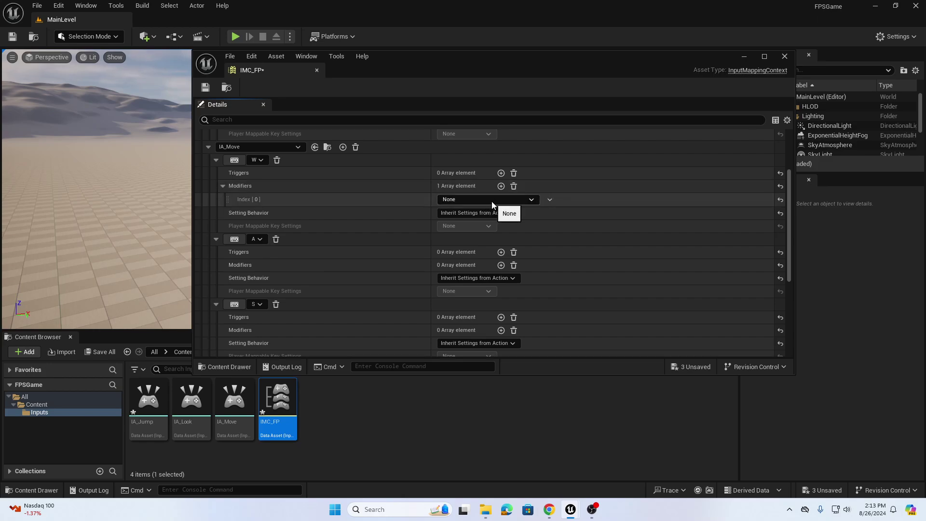
click(491, 199)
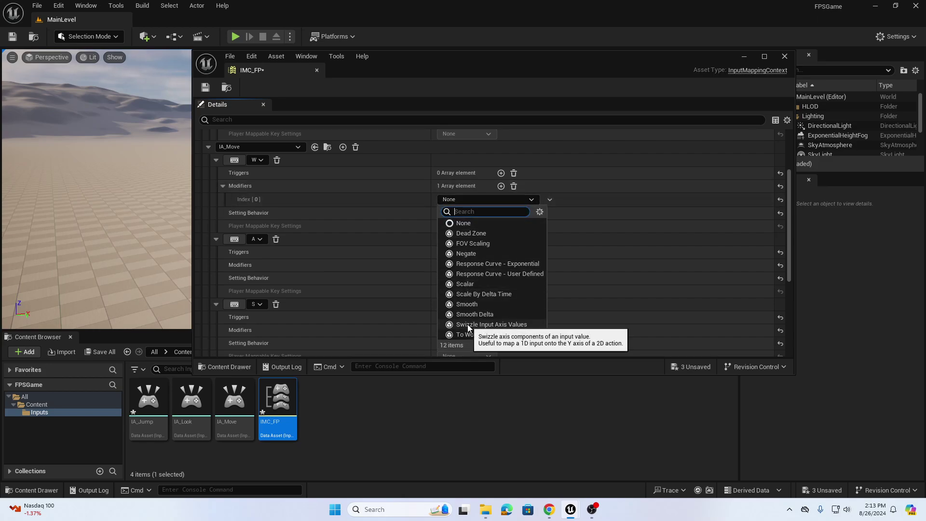
click(508, 323)
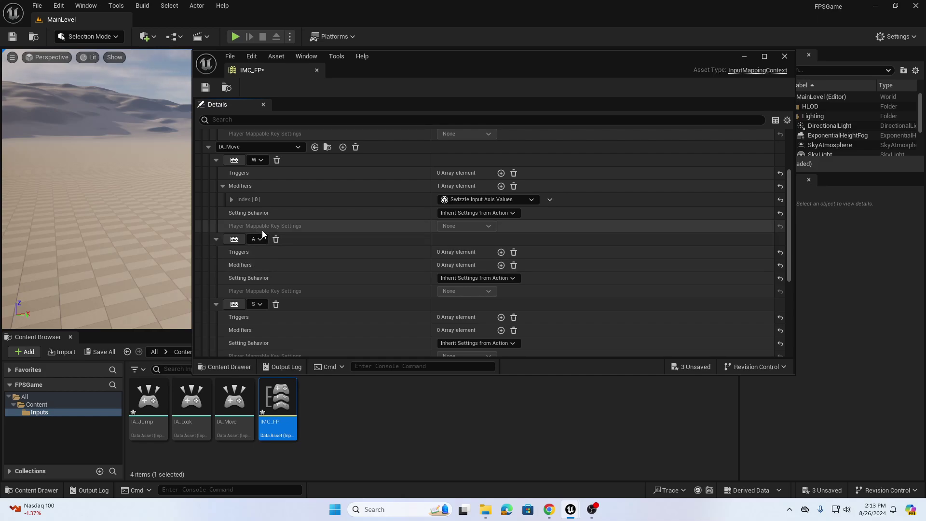
click(500, 264)
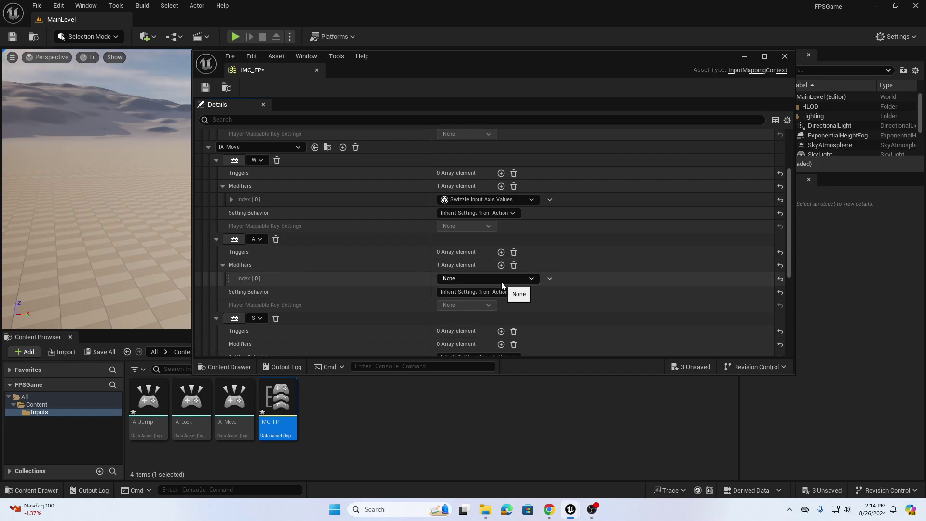
click(502, 281)
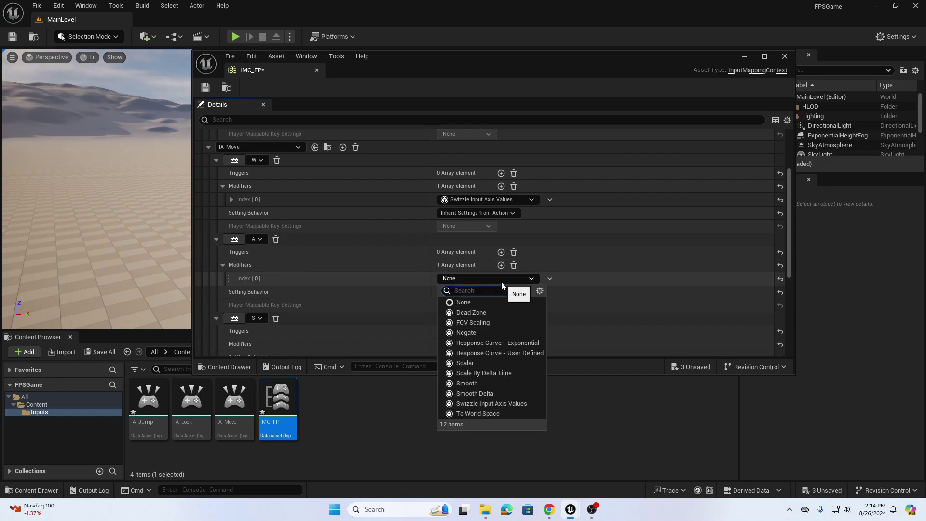
click(465, 333)
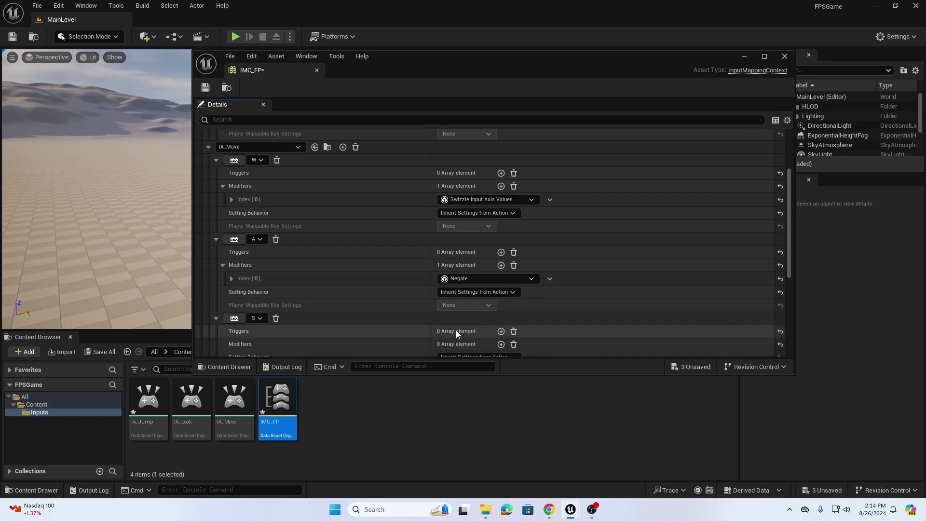
- Give S two modifiers: Swizzle Input Axis Values followed by Negate
scroll(396, 270, down, 4)
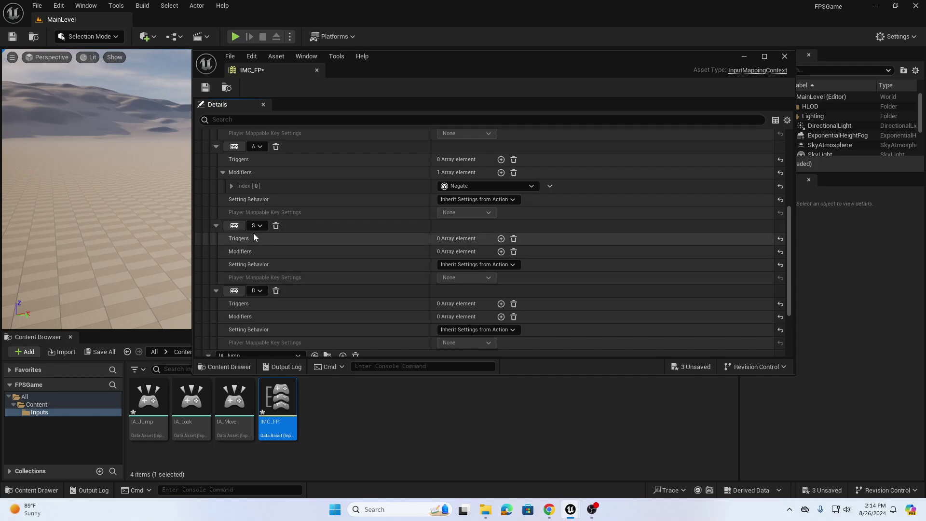
click(500, 251)
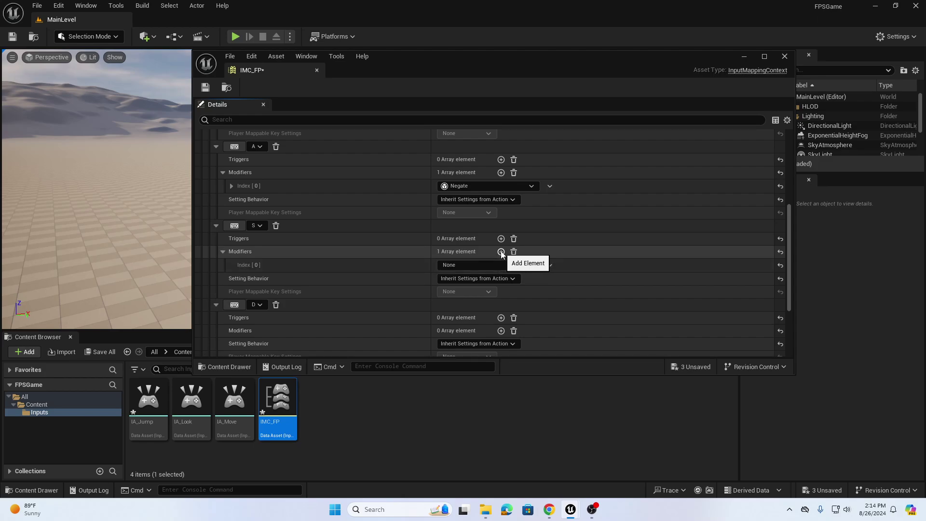
click(500, 252)
click(481, 265)
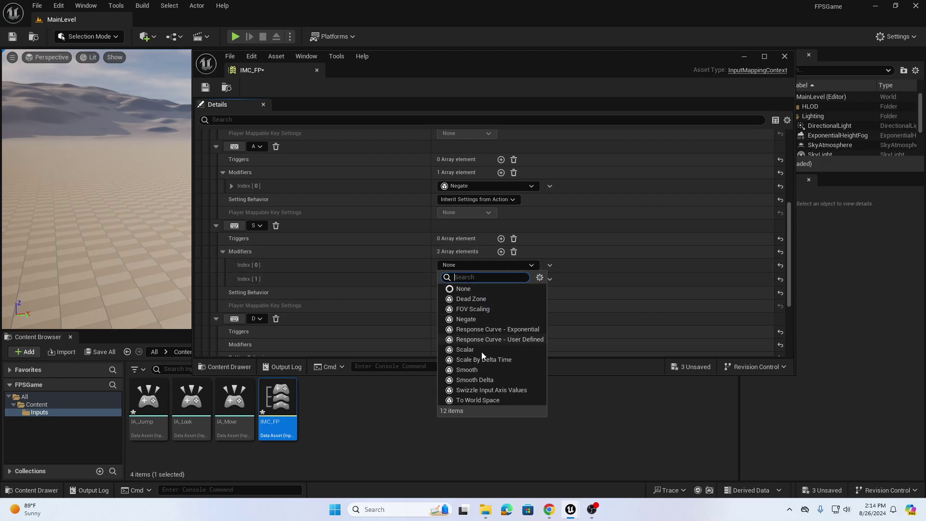
click(490, 390)
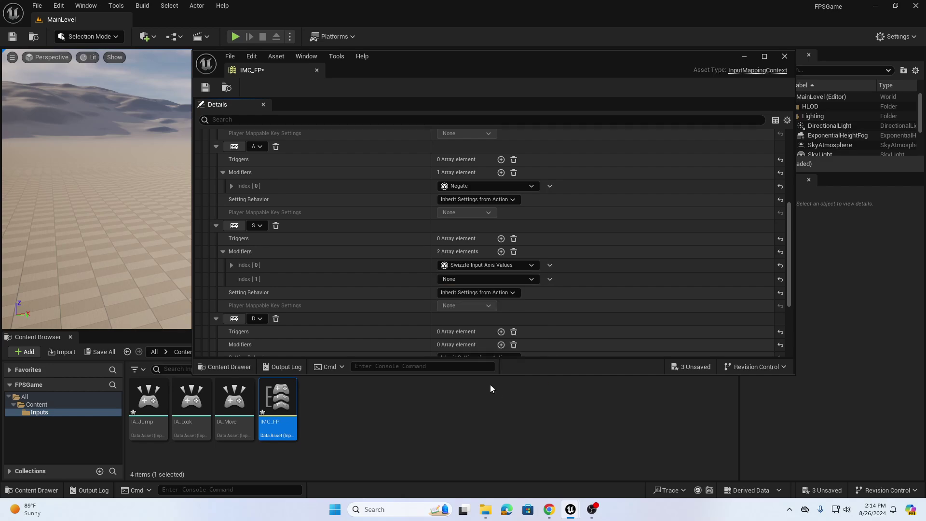
click(443, 278)
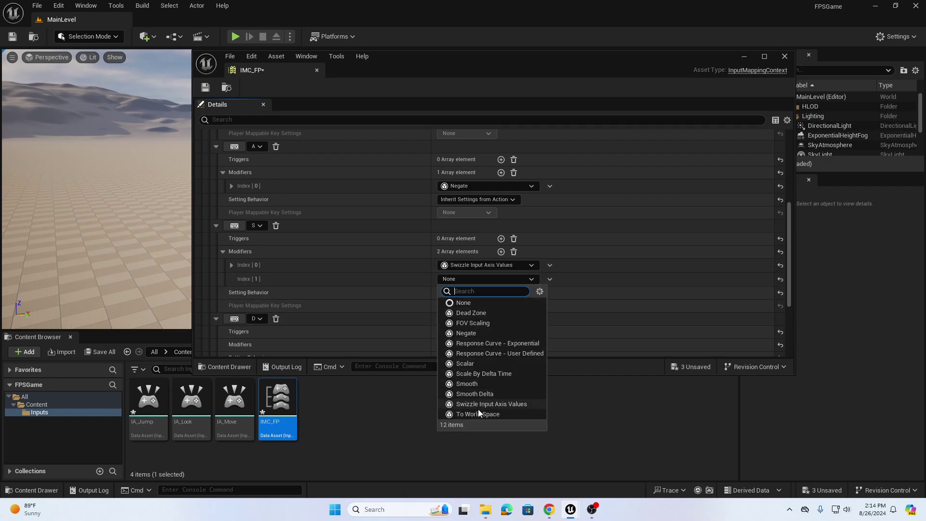
click(463, 333)
scroll(314, 271, down, 2)
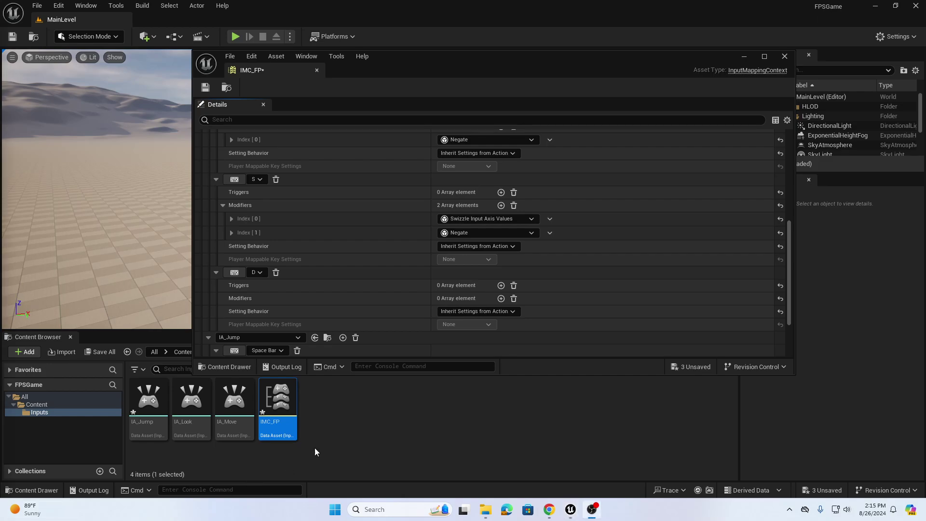
- Save IMC_FP and close its editor window
click(204, 88)
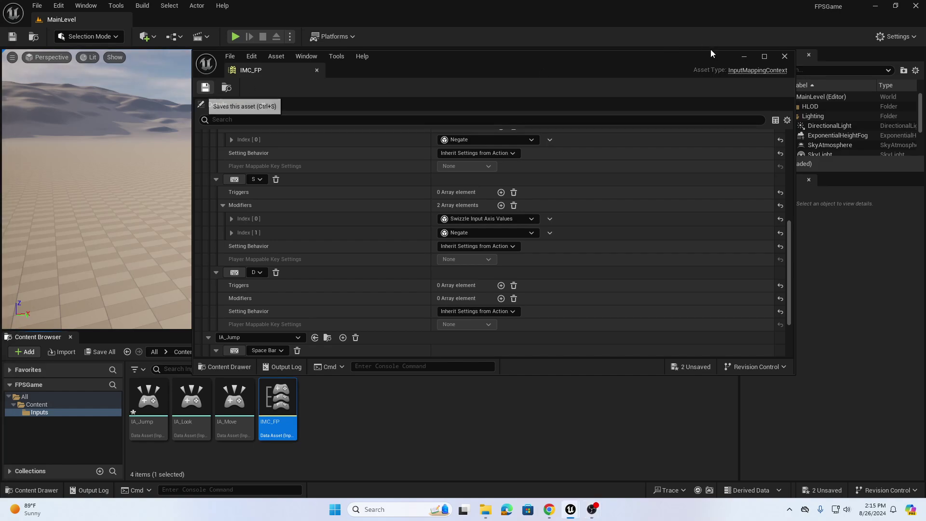
click(783, 57)
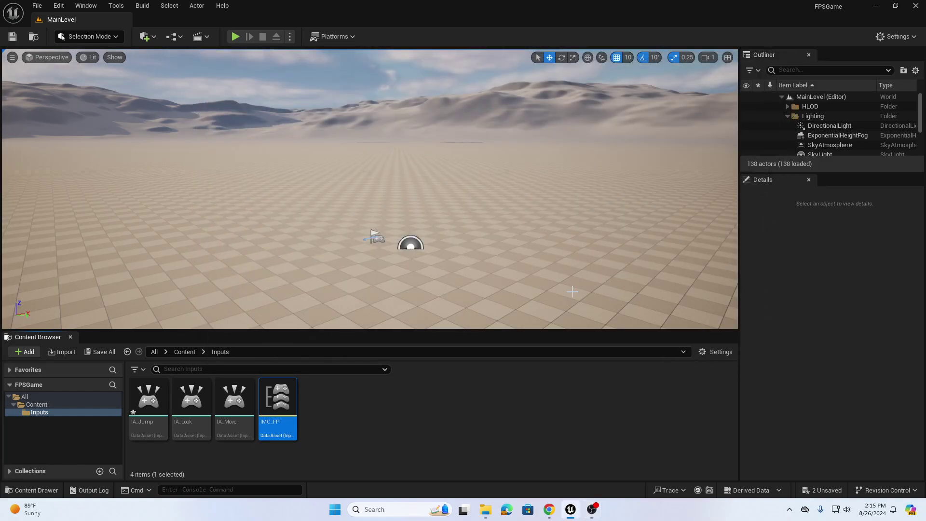
click(408, 435)
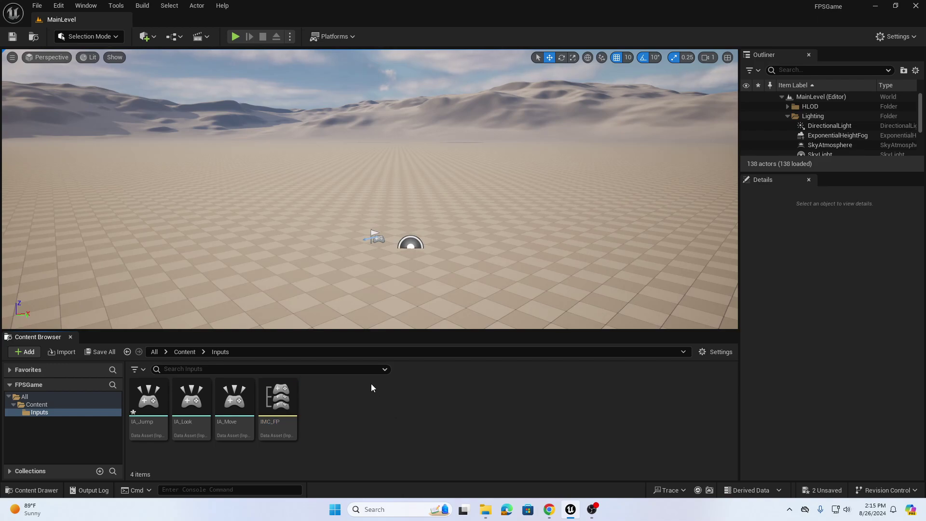
- Browse to the Content > Inputs folder and save all unsaved assets and levels
click(69, 397)
click(49, 404)
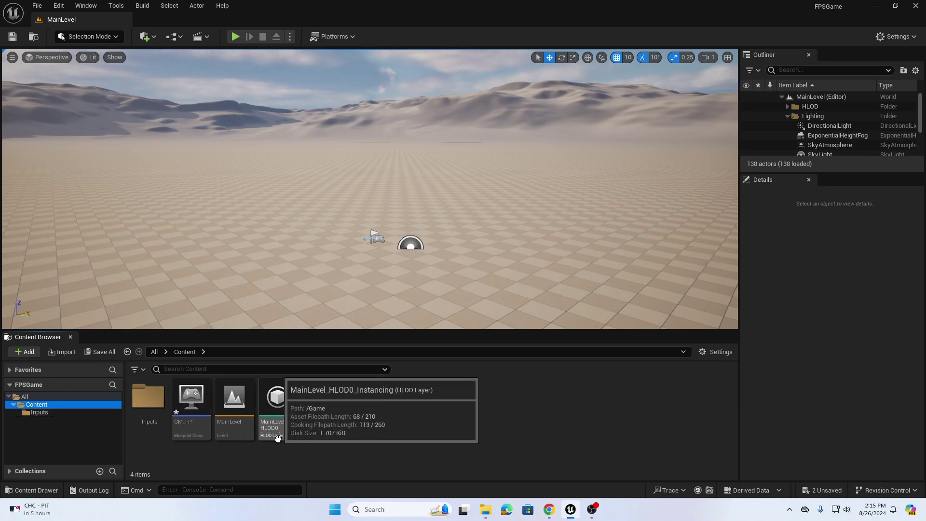
double_click(148, 398)
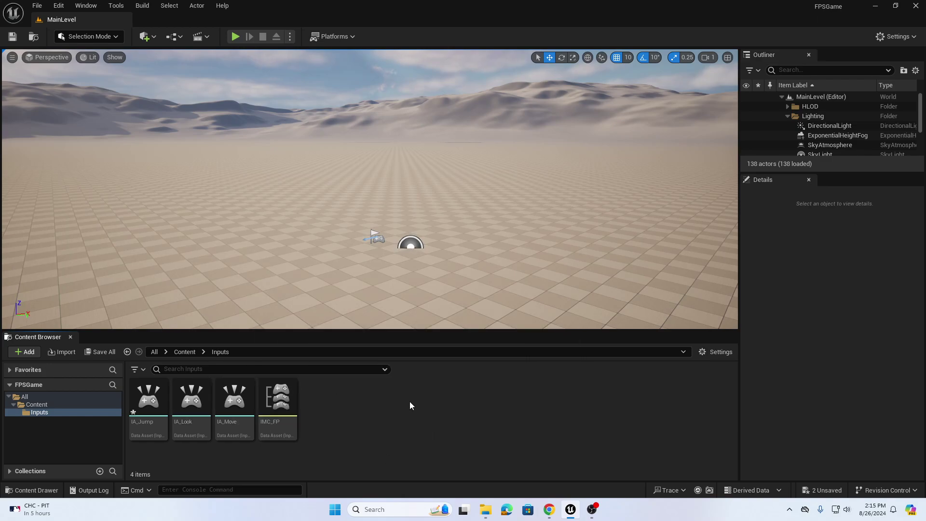
click(37, 5)
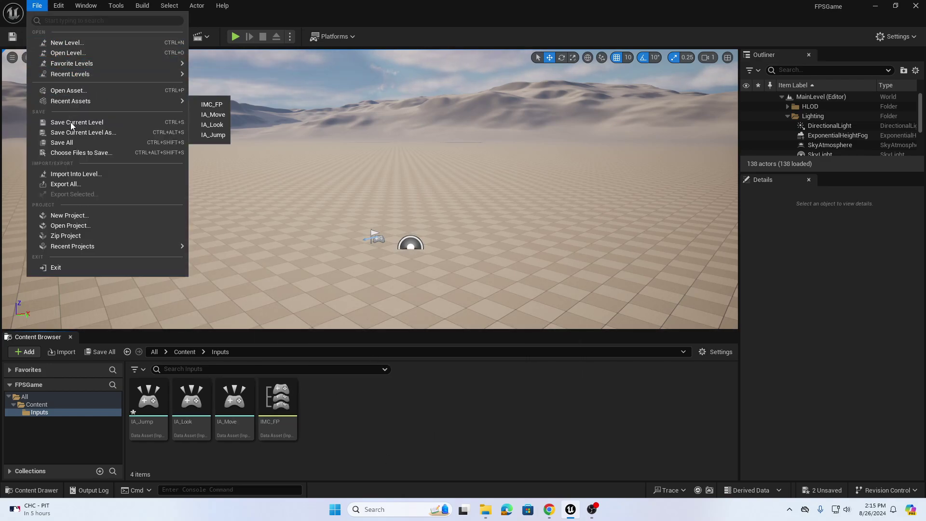
click(80, 143)
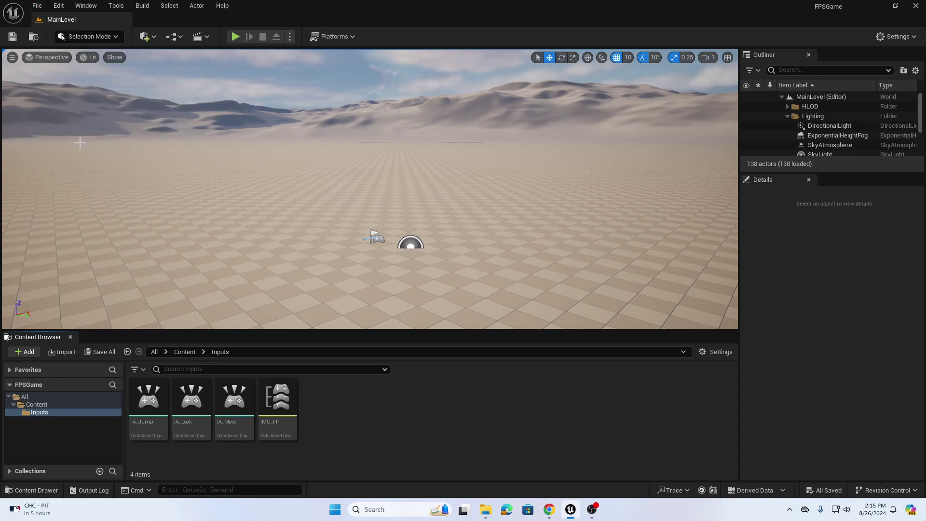